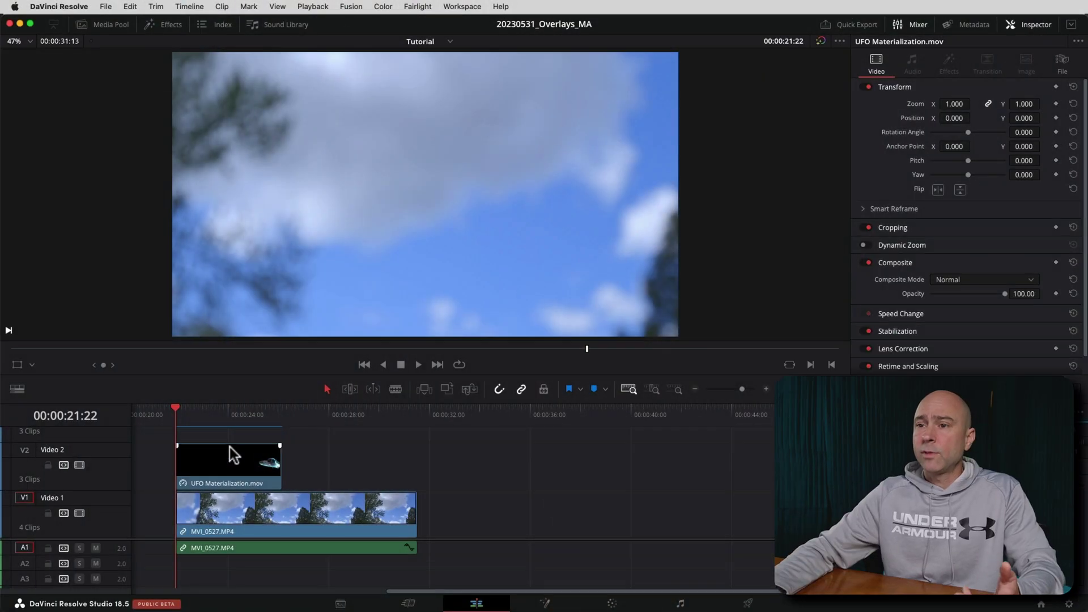
Play back the UFO Materialization overlay from its start and step just past its end.
click(227, 458)
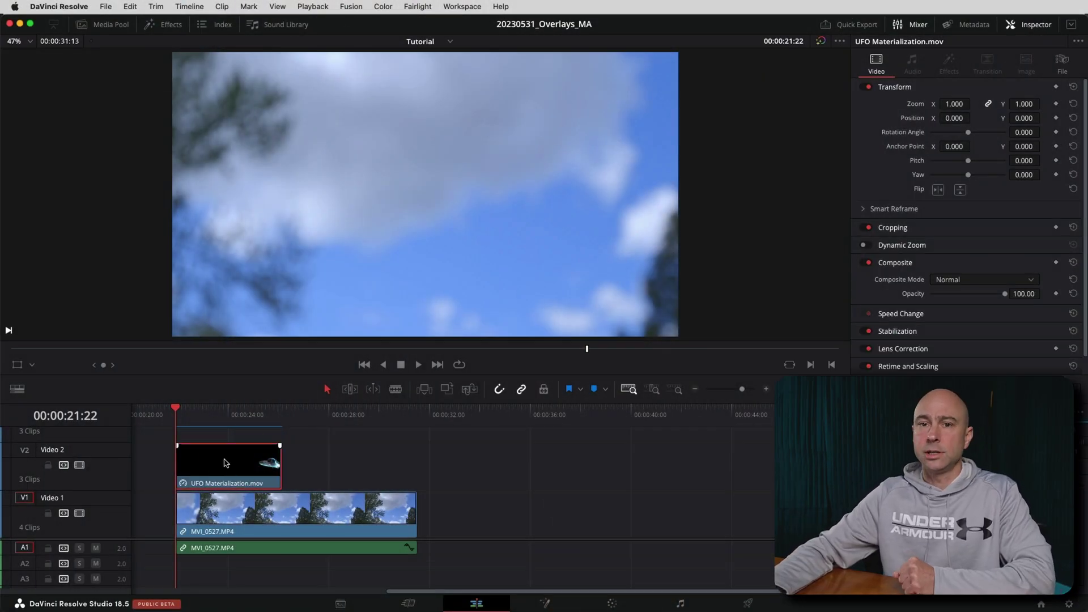
click(221, 414)
click(185, 426)
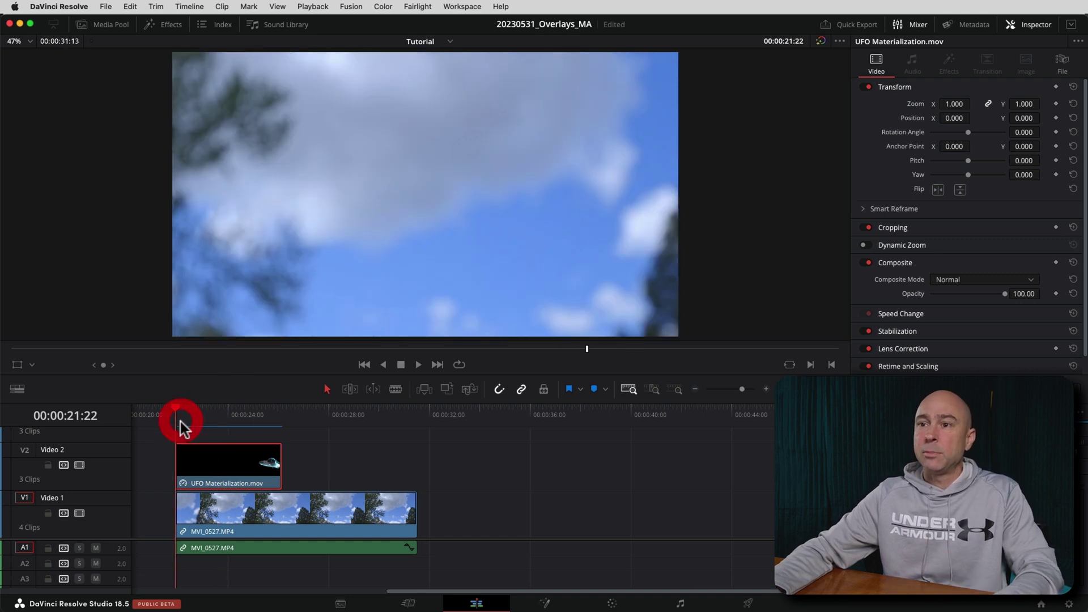
key(space)
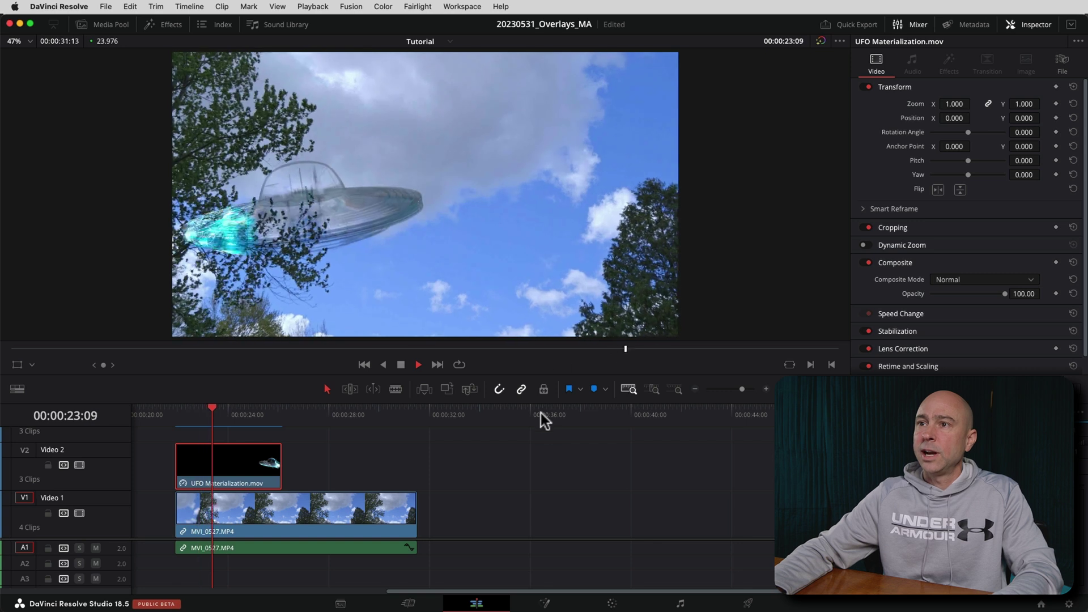
key(space)
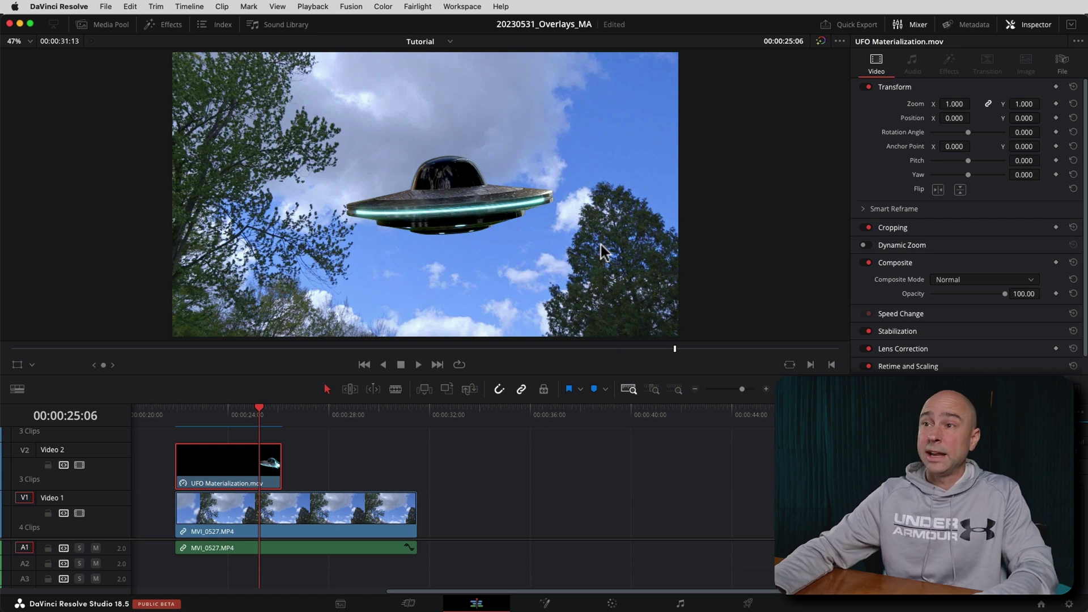
key(shift+Right)
key(Right)
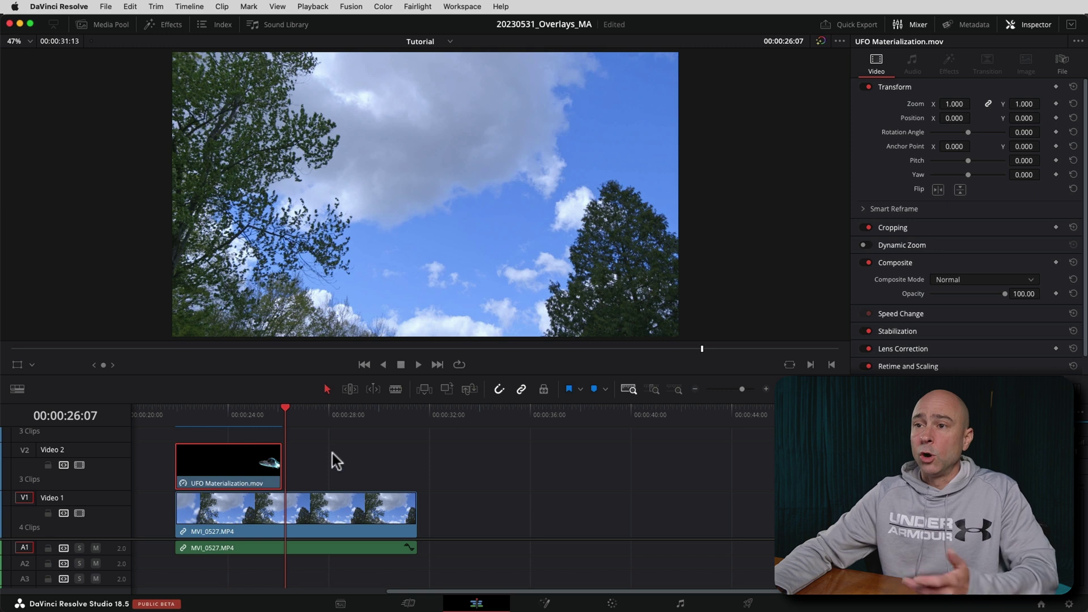
Compare the UFO Materialization overlay on Video 2 with the MVI_0527 sky footage beneath it at several points in time.
drag(308, 419, 373, 507)
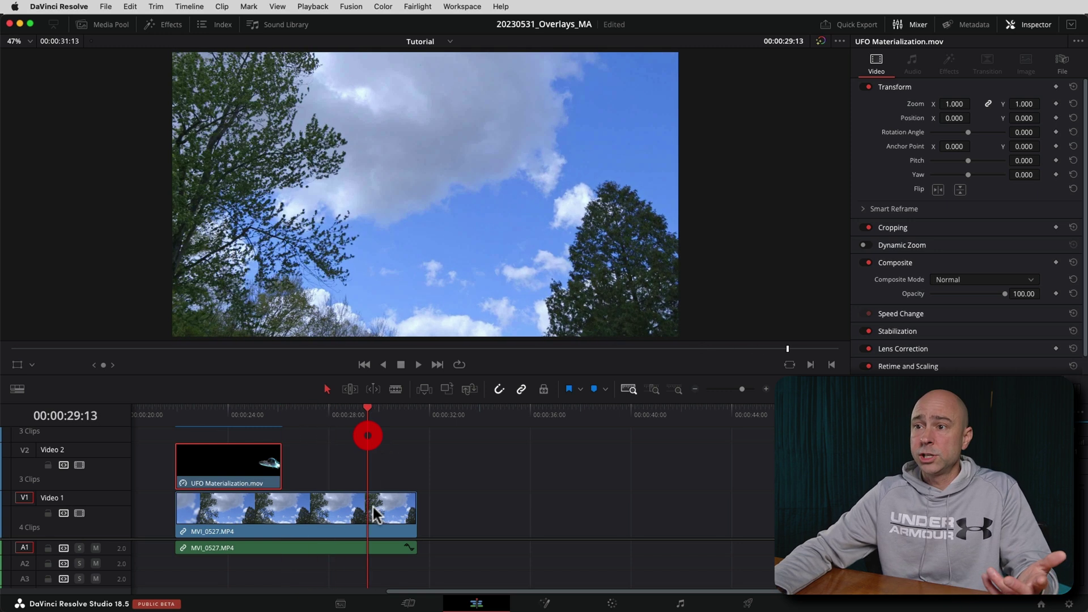
click(346, 516)
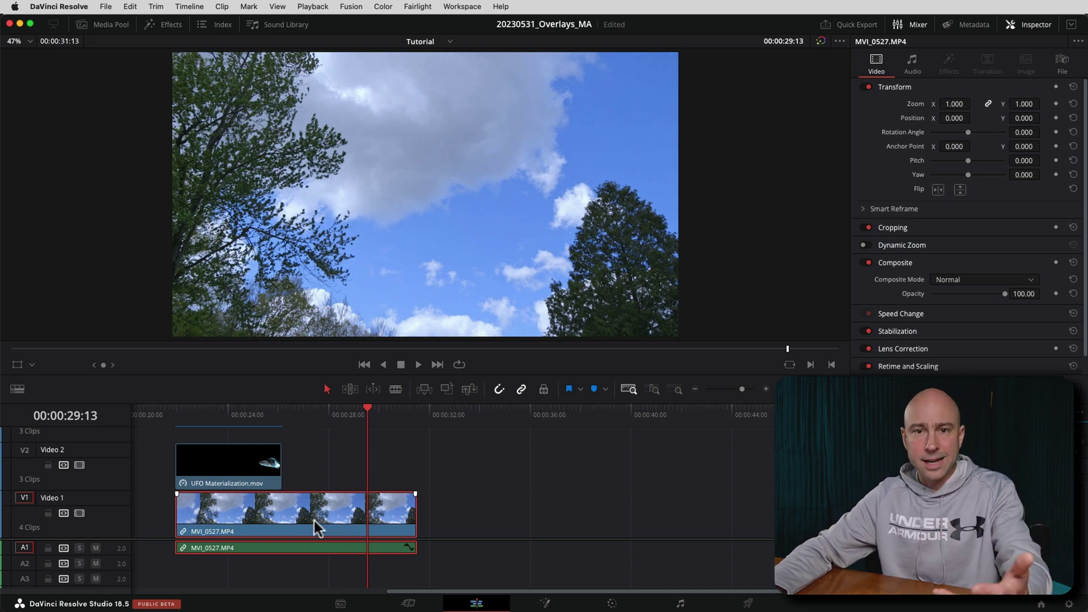
click(249, 466)
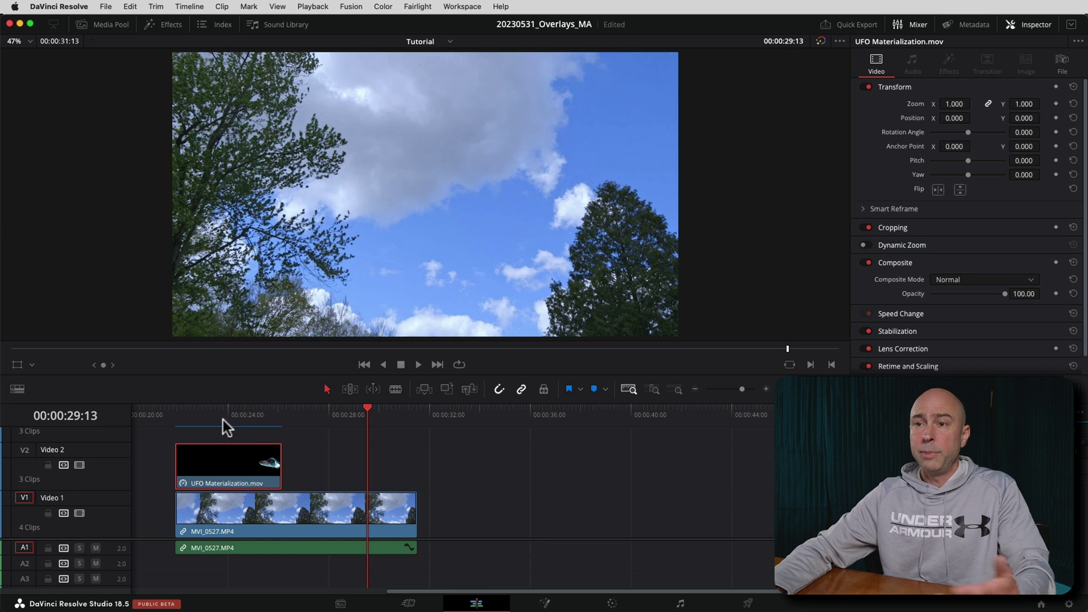
click(222, 420)
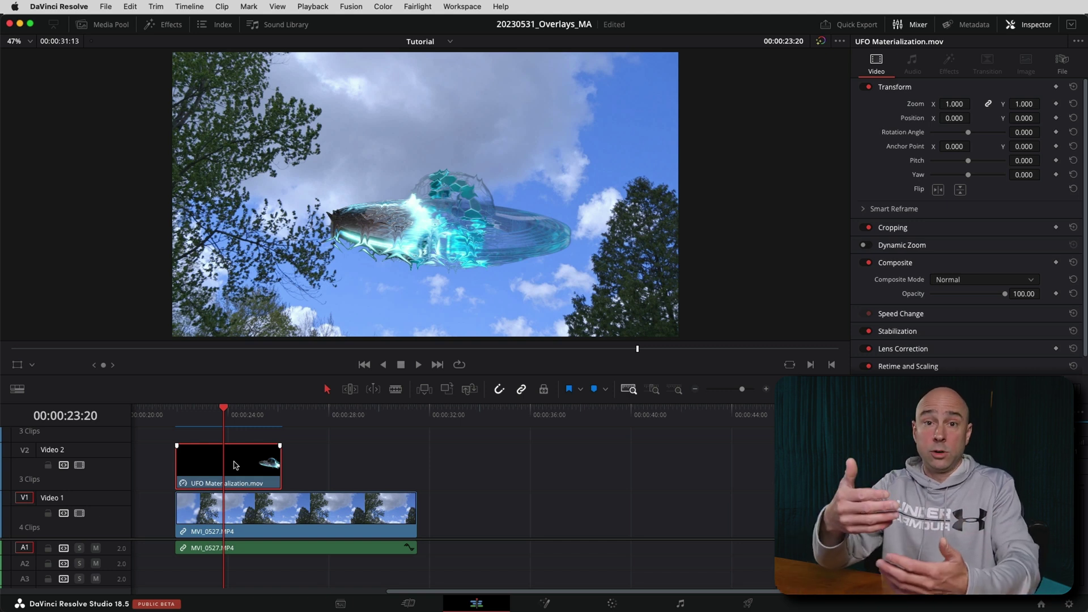
click(271, 509)
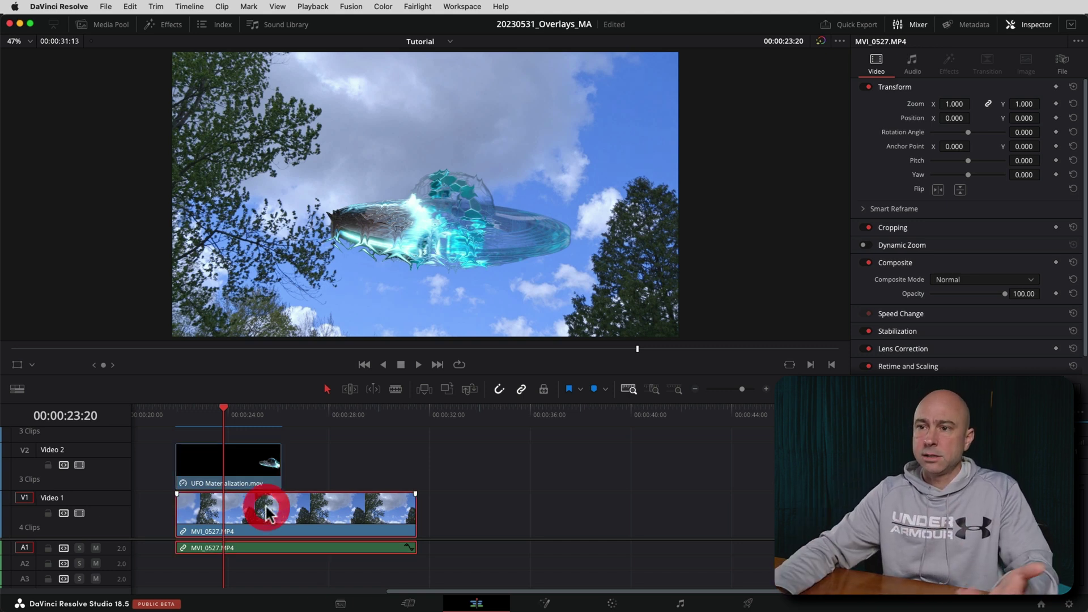
click(215, 479)
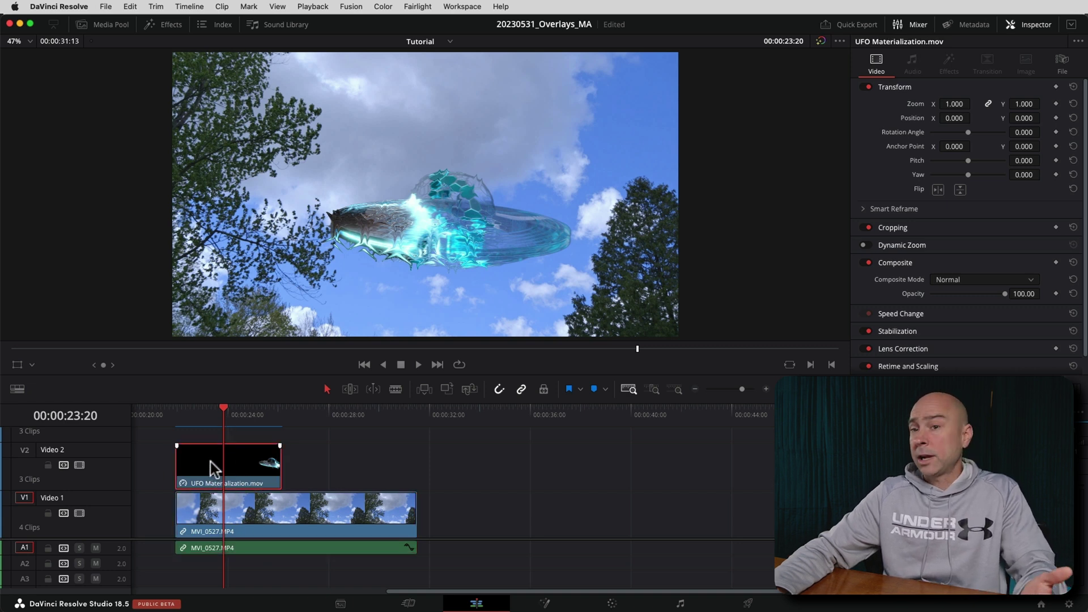
click(195, 512)
mouse_move(225, 409)
mouse_down()
mouse_move(199, 409)
mouse_move(232, 412)
mouse_move(202, 413)
mouse_move(224, 415)
mouse_up()
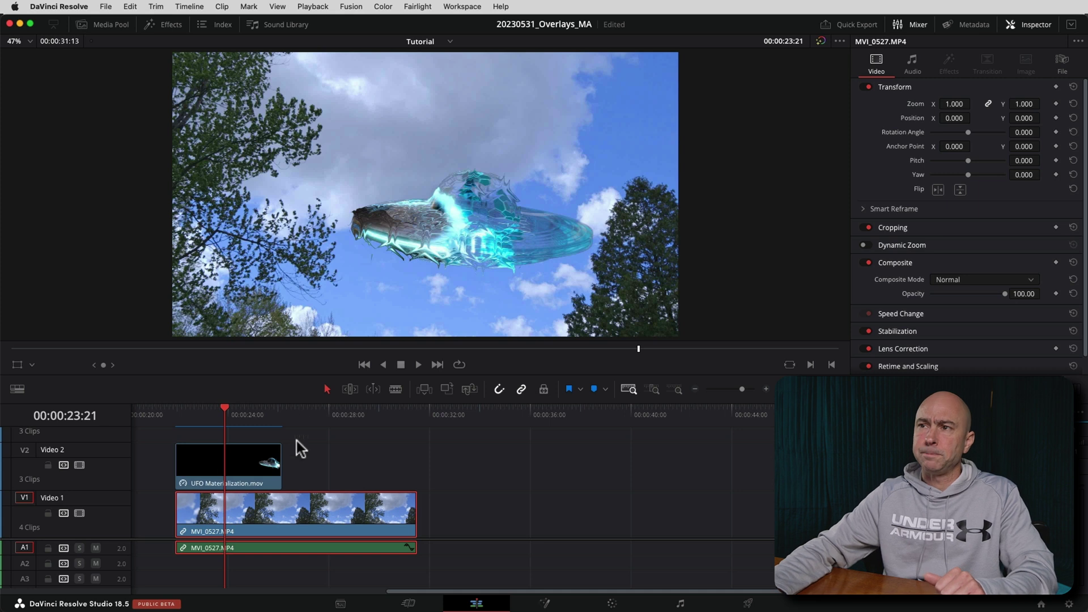
mouse_move(273, 456)
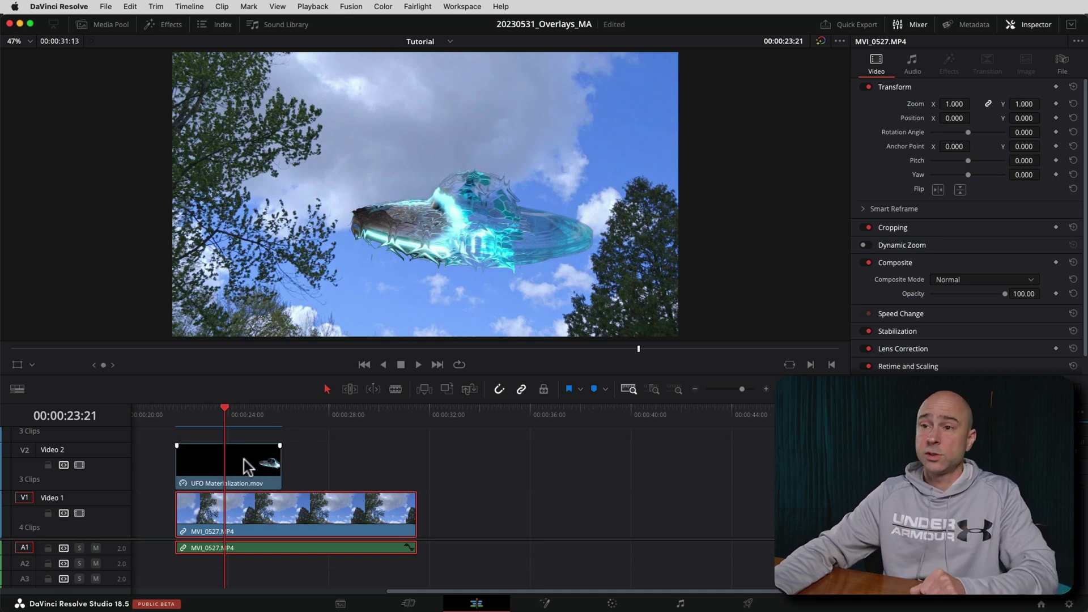
mouse_move(243, 417)
mouse_down()
mouse_move(212, 417)
mouse_move(224, 411)
mouse_up()
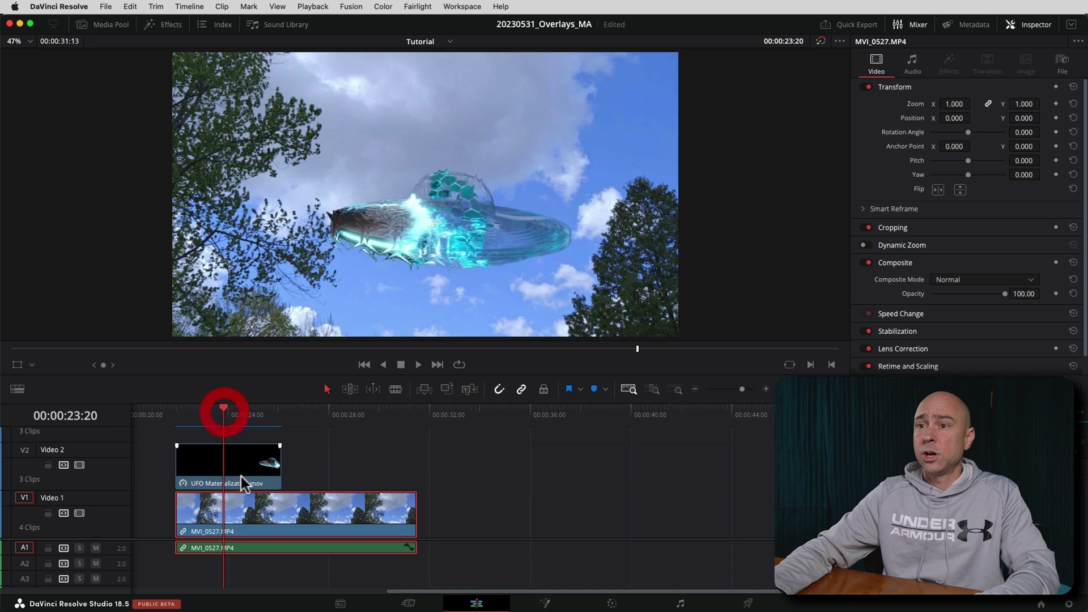
Scale the UFO Materialization clip down to a zoom of 0.250 on both axes.
click(237, 467)
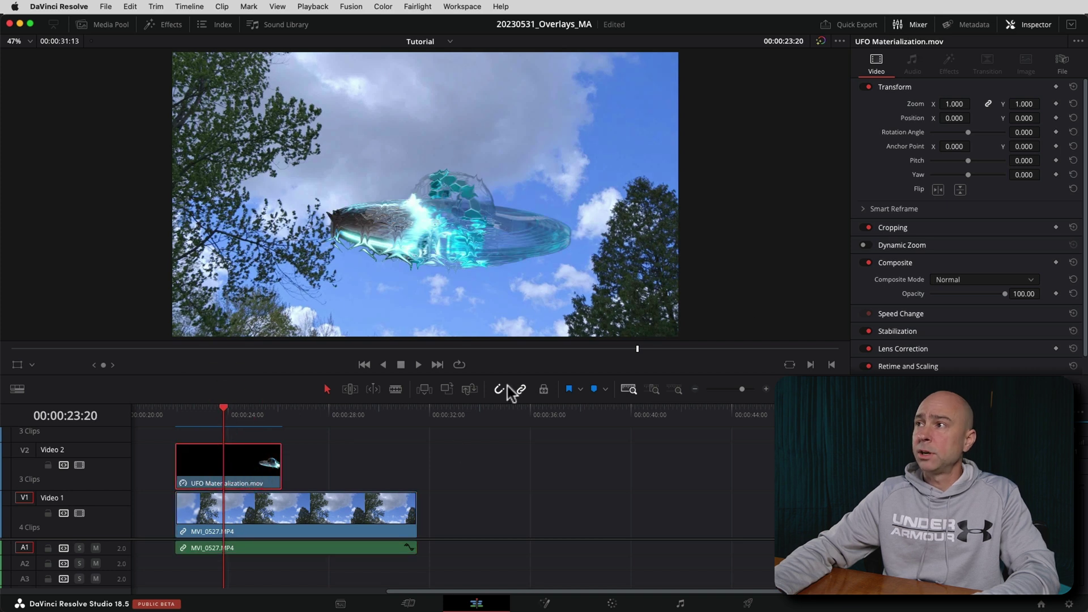
click(1039, 22)
click(1039, 22)
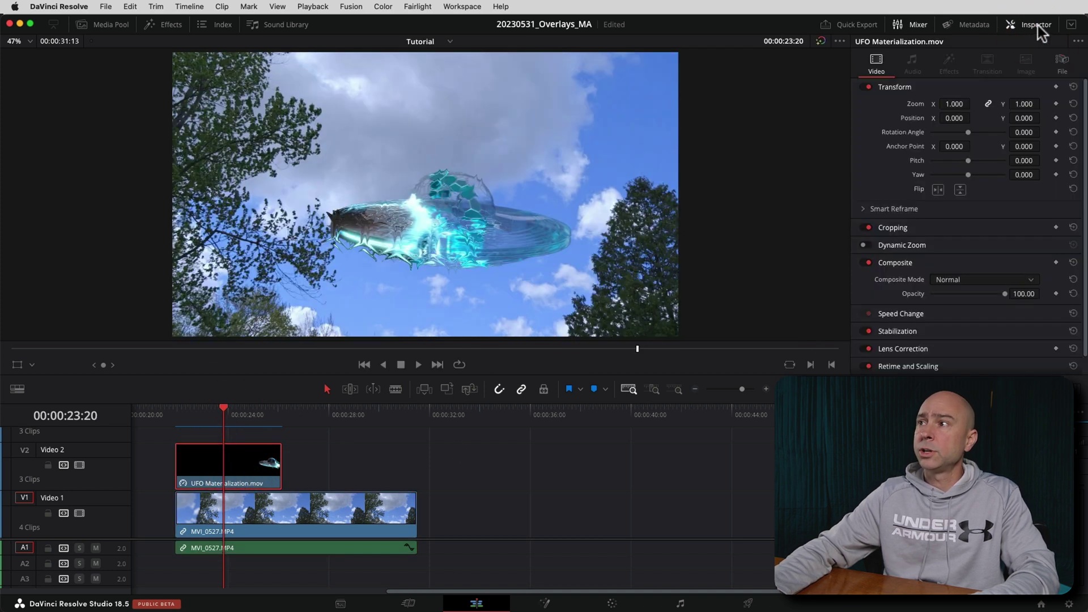
drag(958, 104, 870, 105)
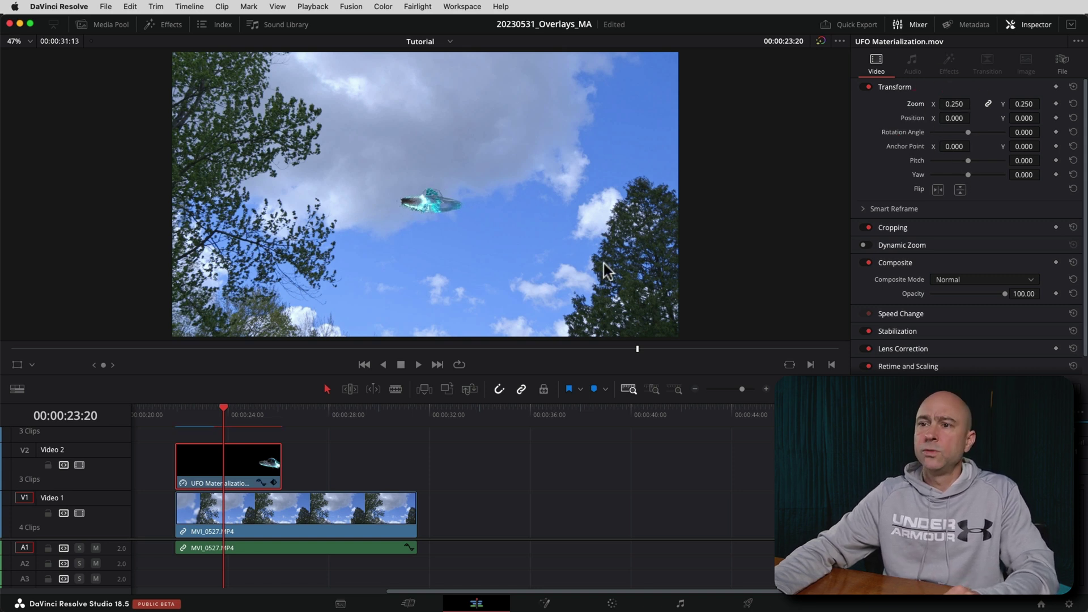
Play the scaled UFO clip and step frame by frame through its end to examine how the craft leaves the frame.
click(175, 418)
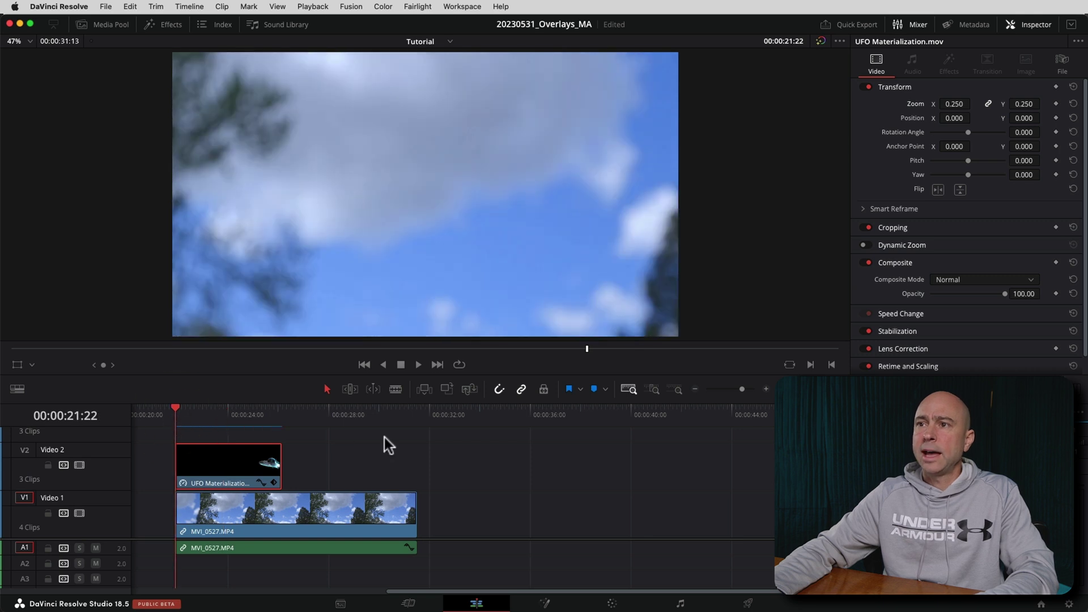
key(space)
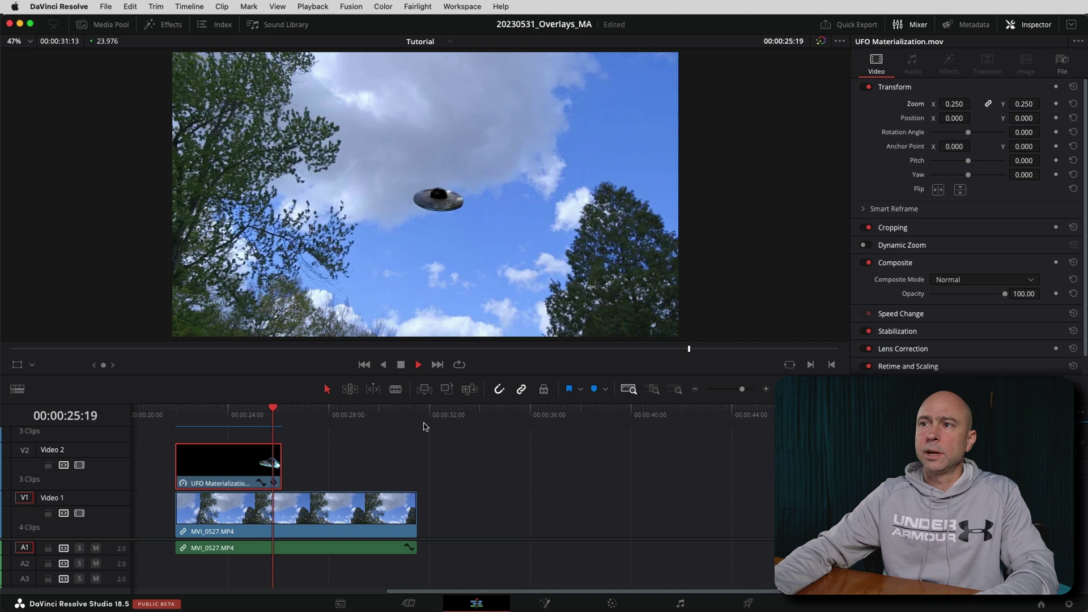
click(270, 424)
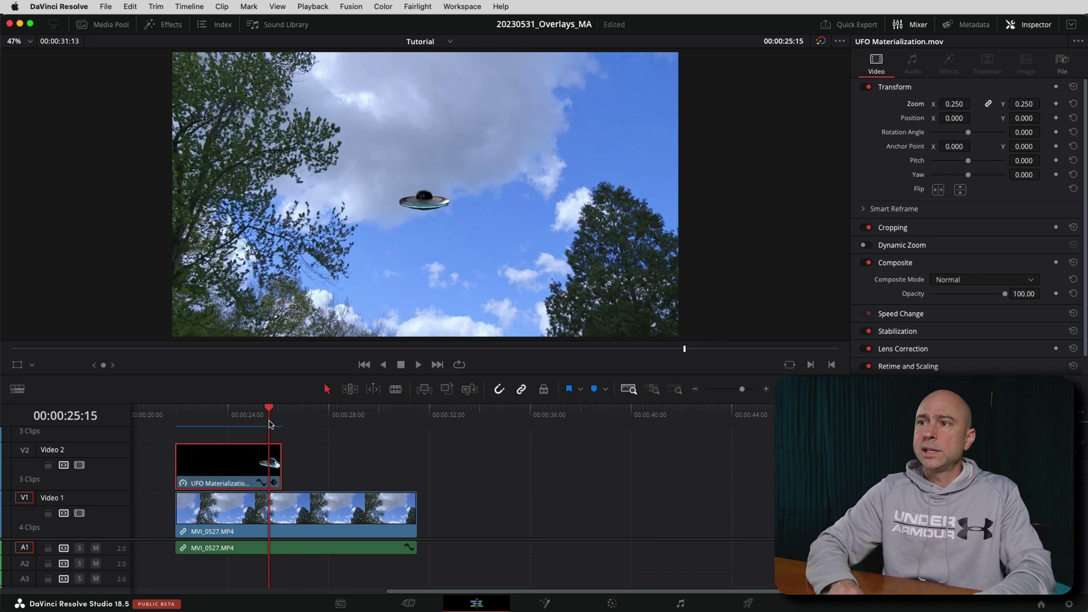
key(Right)
key(Right)
key(Right)
key(Right)
key(Right)
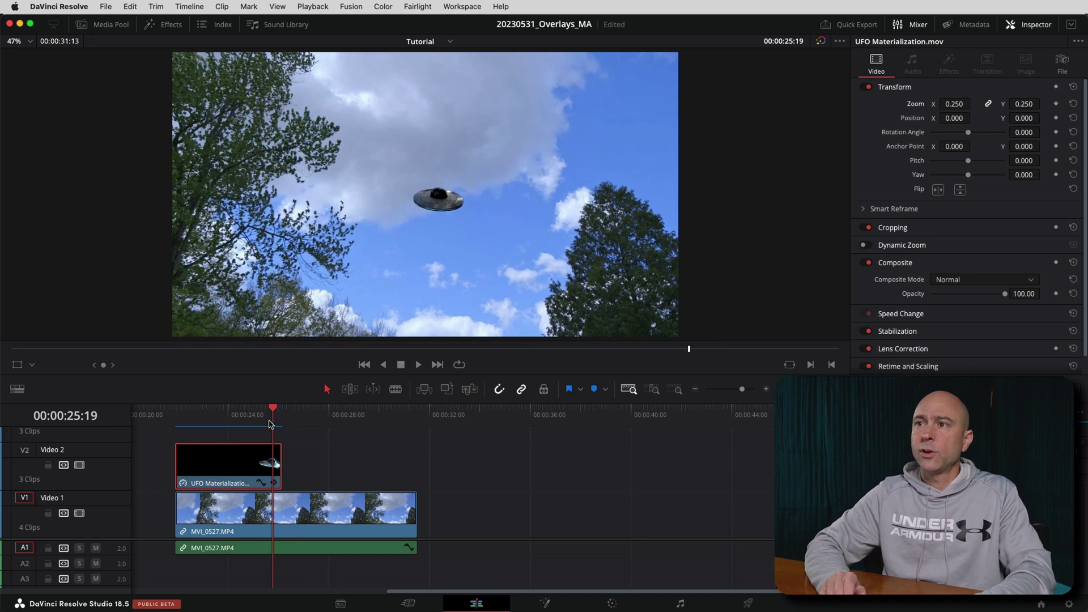
key(Right)
key(Right)
key(Right)
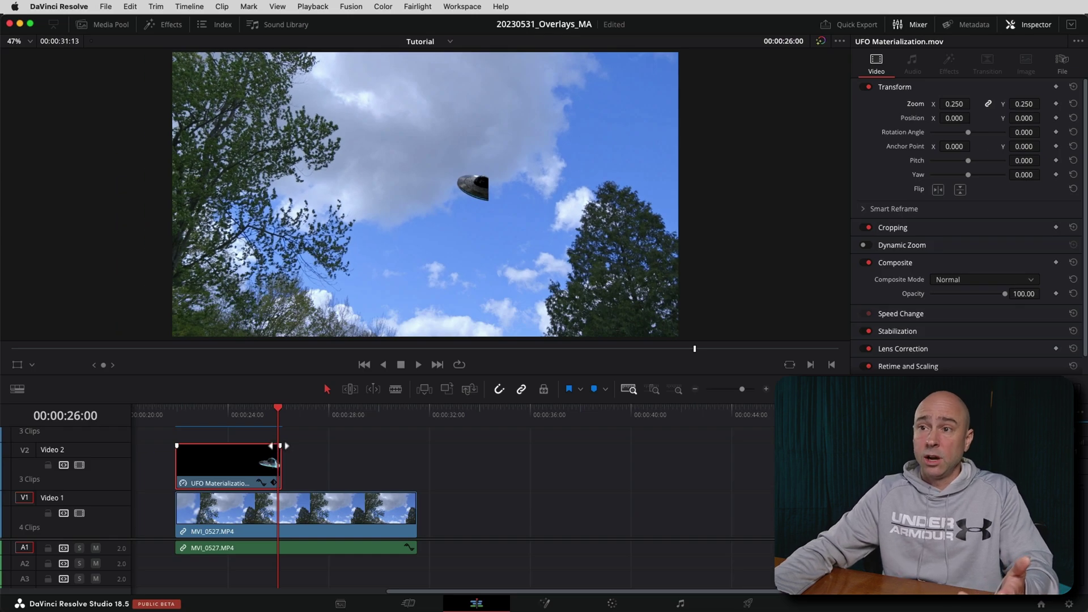
Add a short fade-out to the end of the UFO clip and trim the clip to end at 00:00:25:22.
drag(280, 446, 269, 446)
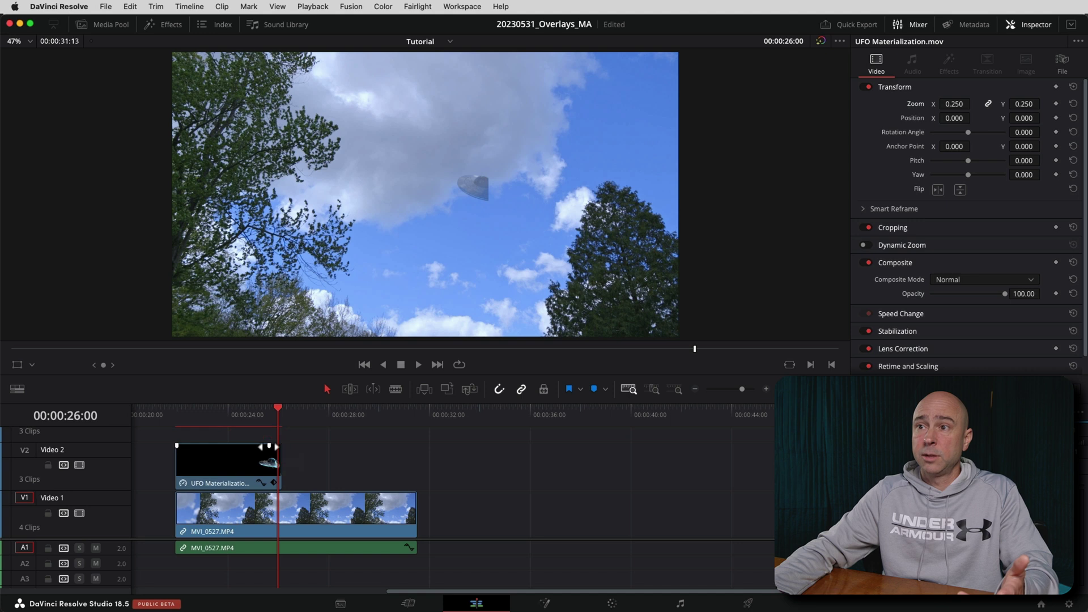
click(767, 389)
click(529, 416)
key(Right)
key(Right)
key(Right)
key(Left)
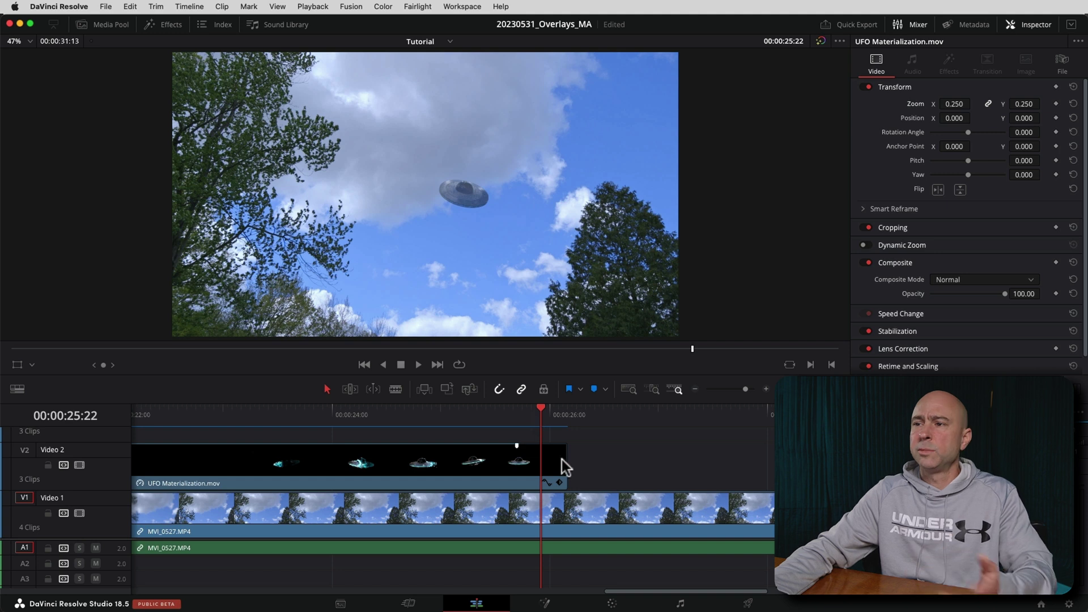
drag(567, 465, 540, 465)
click(489, 445)
Play back the trimmed and faded end of the UFO clip, and scrub through the shot to examine how the craft blends in.
click(423, 415)
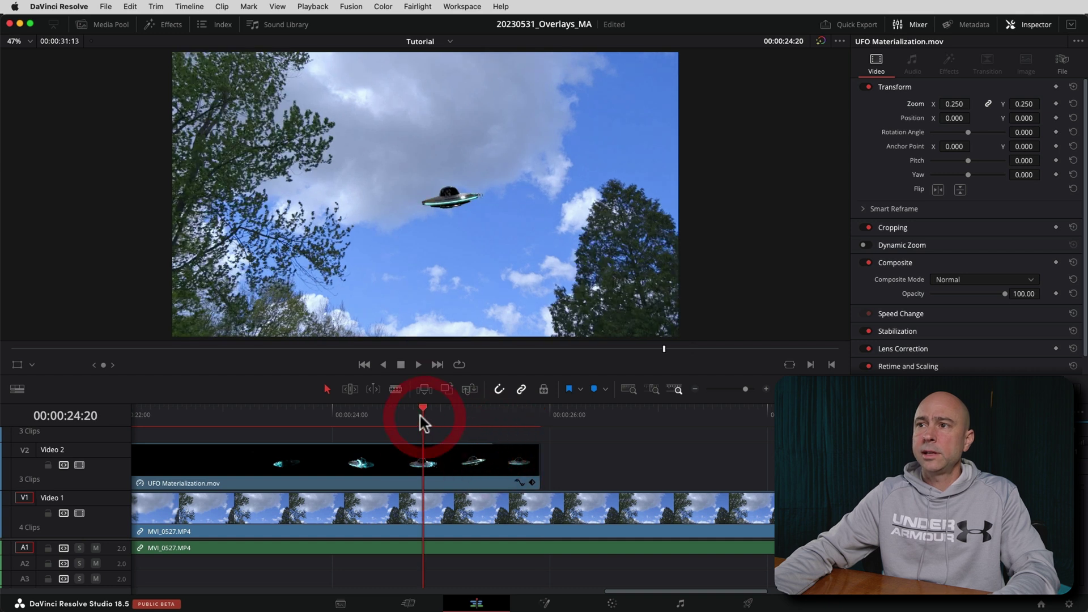
key(space)
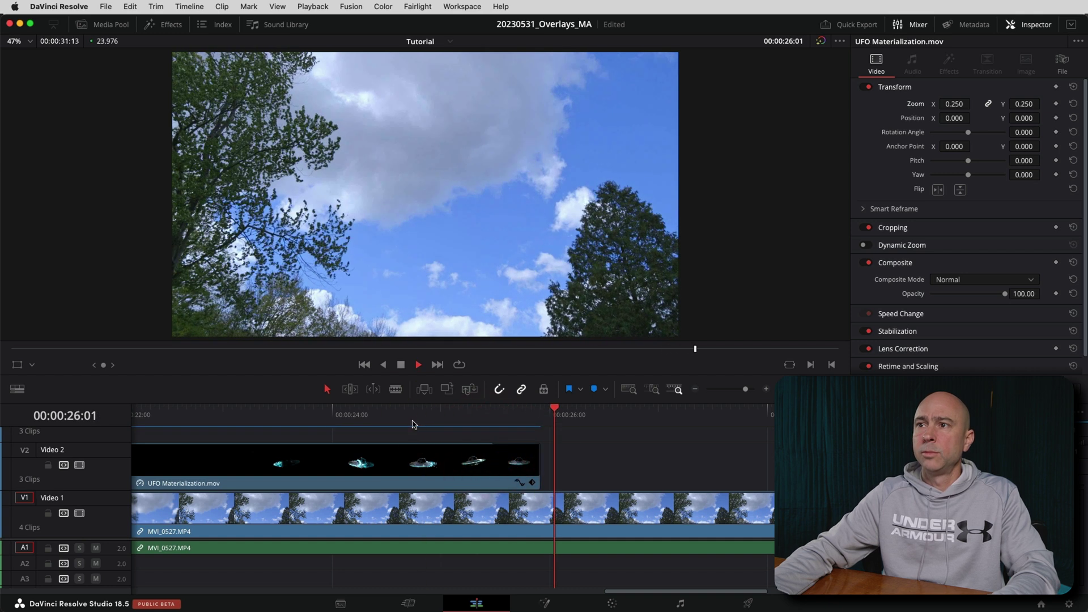
key(space)
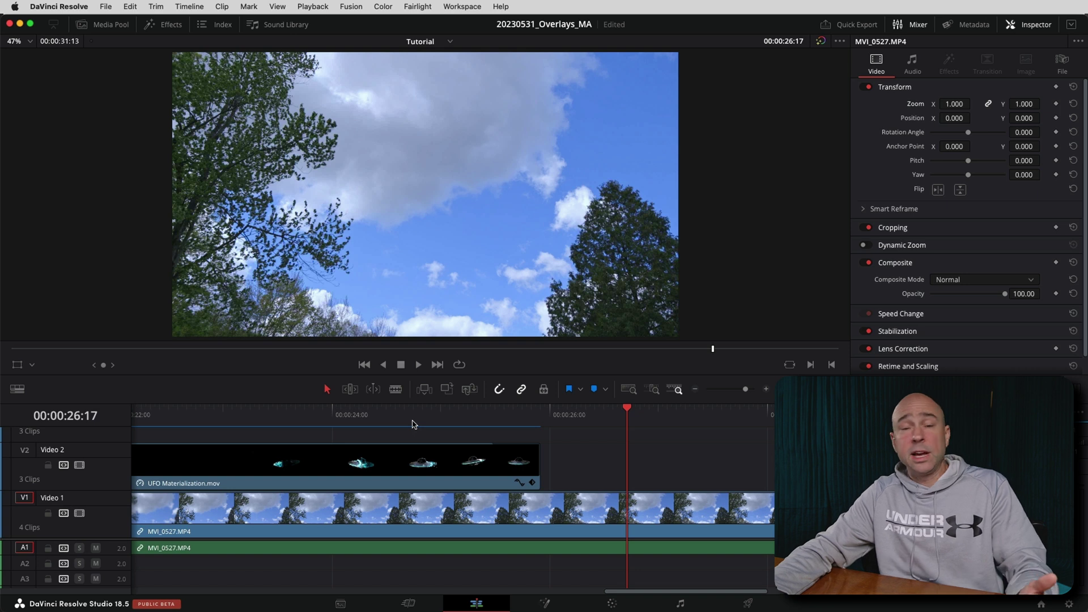
click(383, 418)
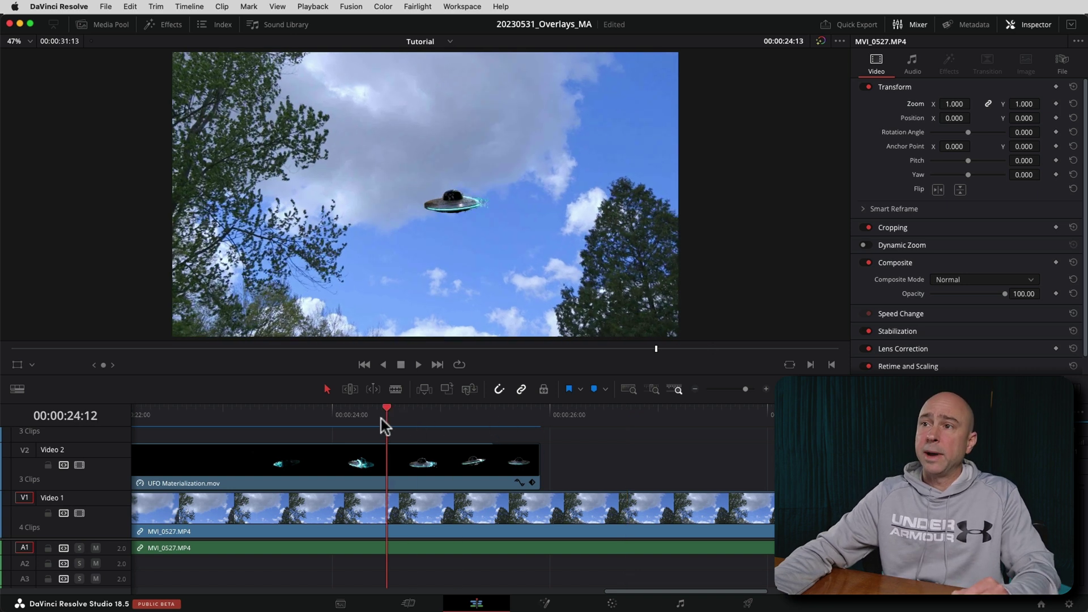
drag(380, 417, 406, 419)
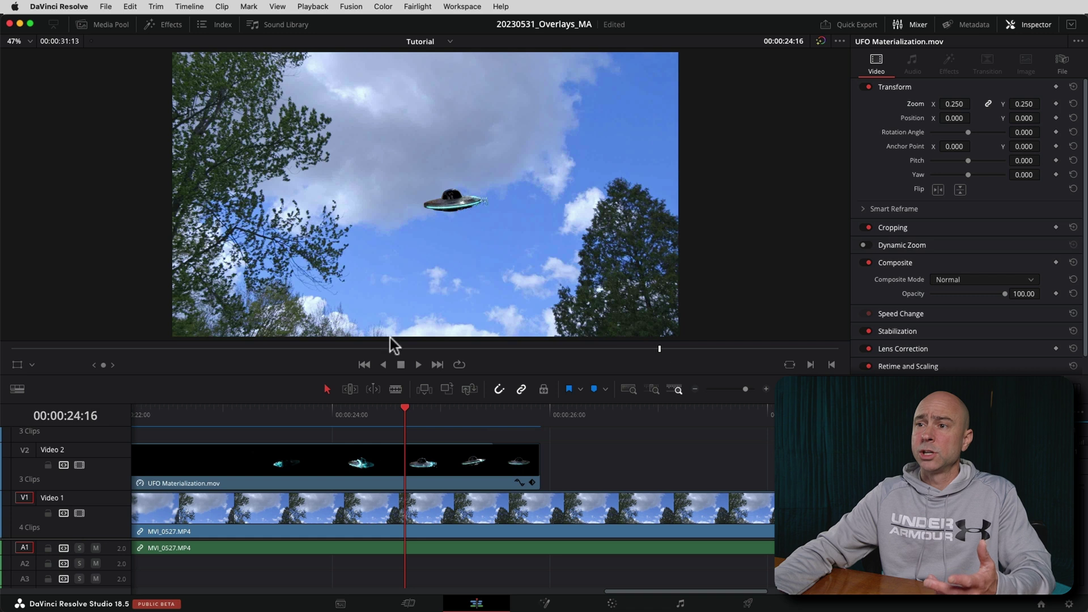
Open the UFO clip for color grading at 00:00:24:10 and raise its Offset to 42.50 in all channels.
drag(403, 409, 378, 426)
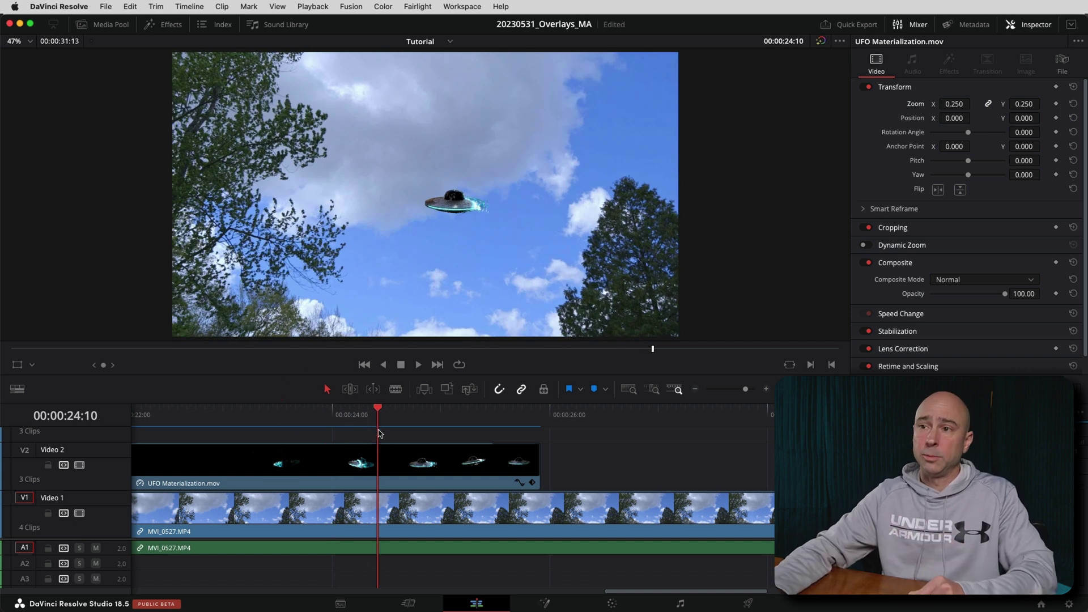
click(347, 467)
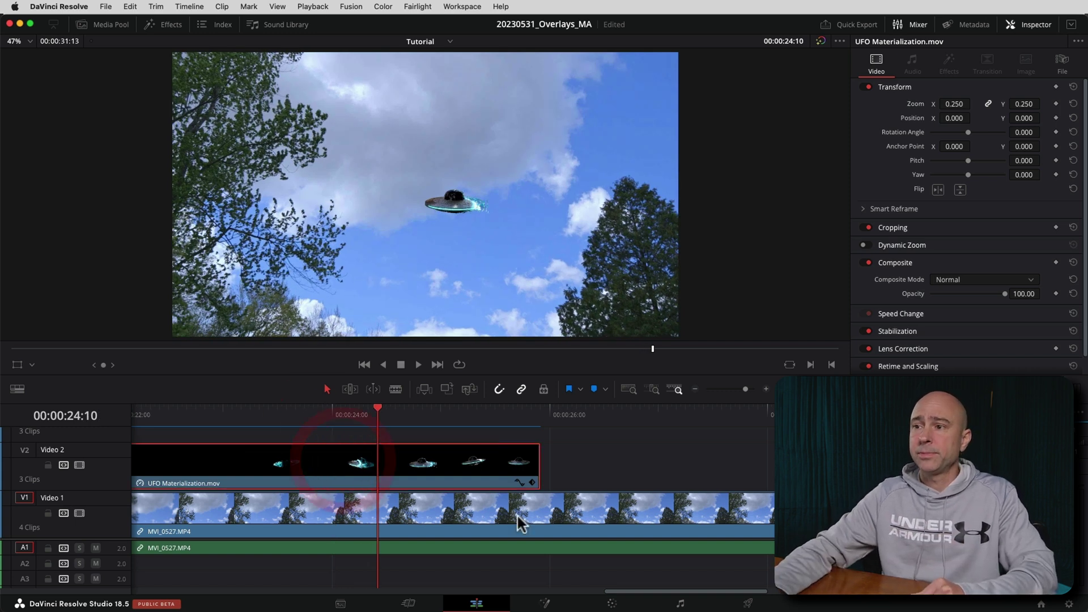
click(612, 604)
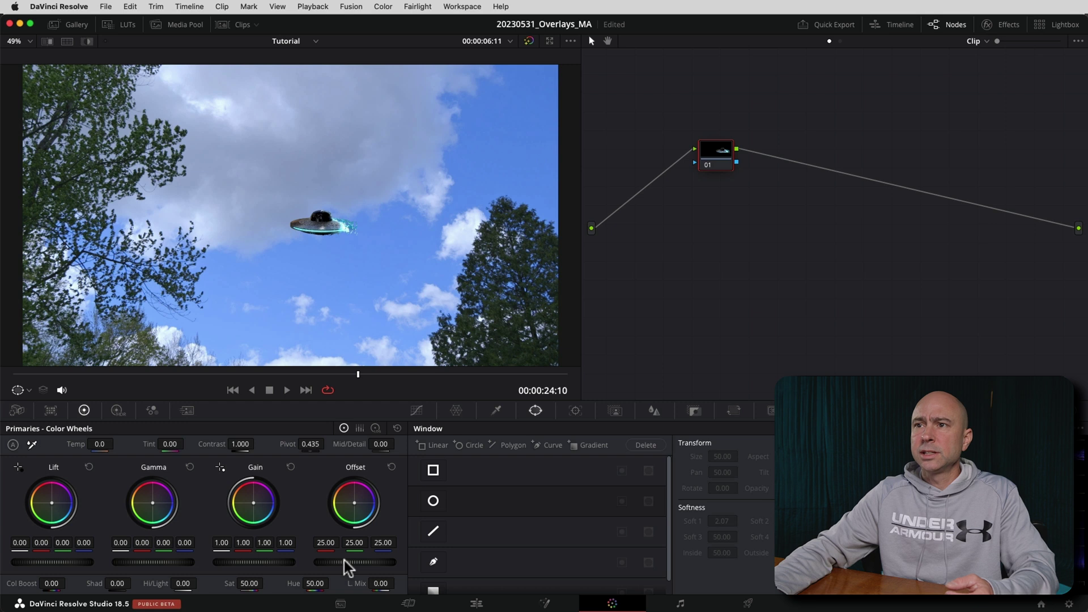
drag(317, 562, 352, 565)
Lower the UFO clip's contrast slightly while judging the craft up close against the sky.
scroll(286, 304, up, 5)
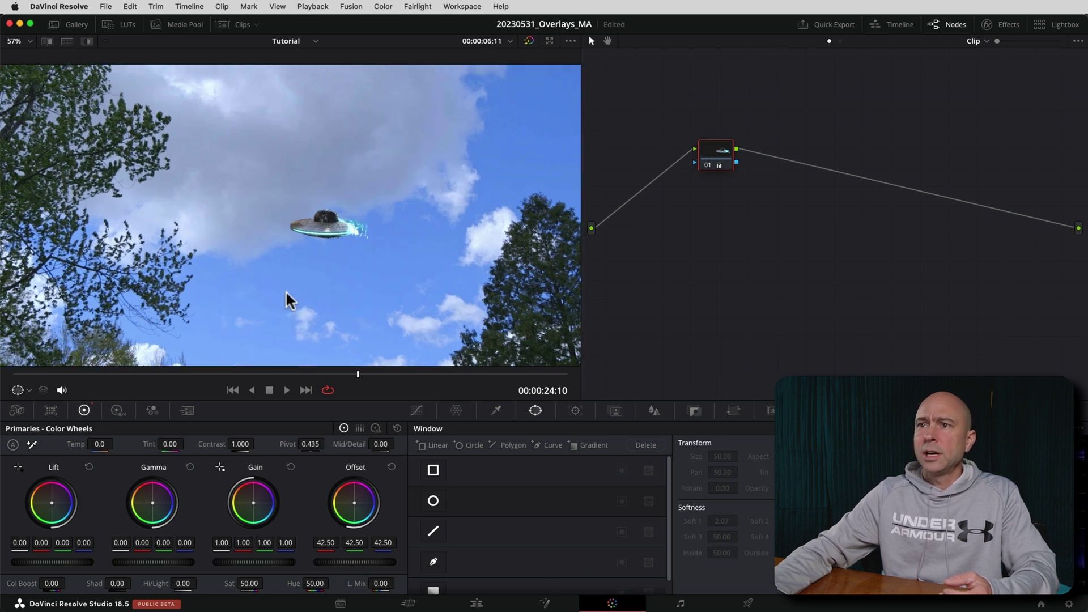
scroll(401, 276, down, 4)
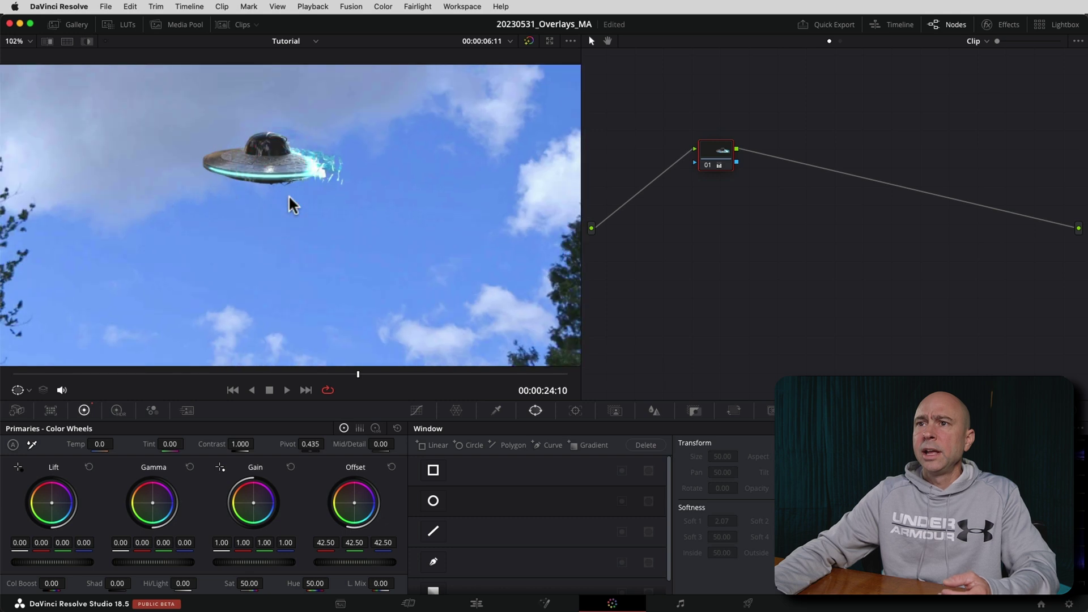
drag(282, 204, 326, 235)
drag(242, 444, 235, 444)
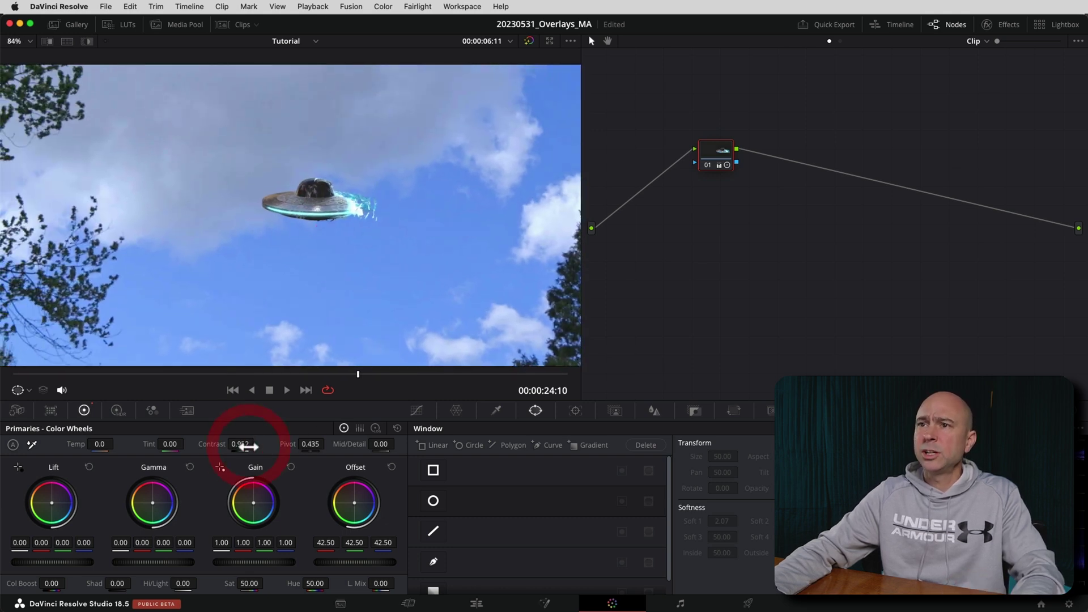
Scrub through the graded UFO shot at full-frame view to examine how the craft sits against the sky.
drag(341, 376, 278, 375)
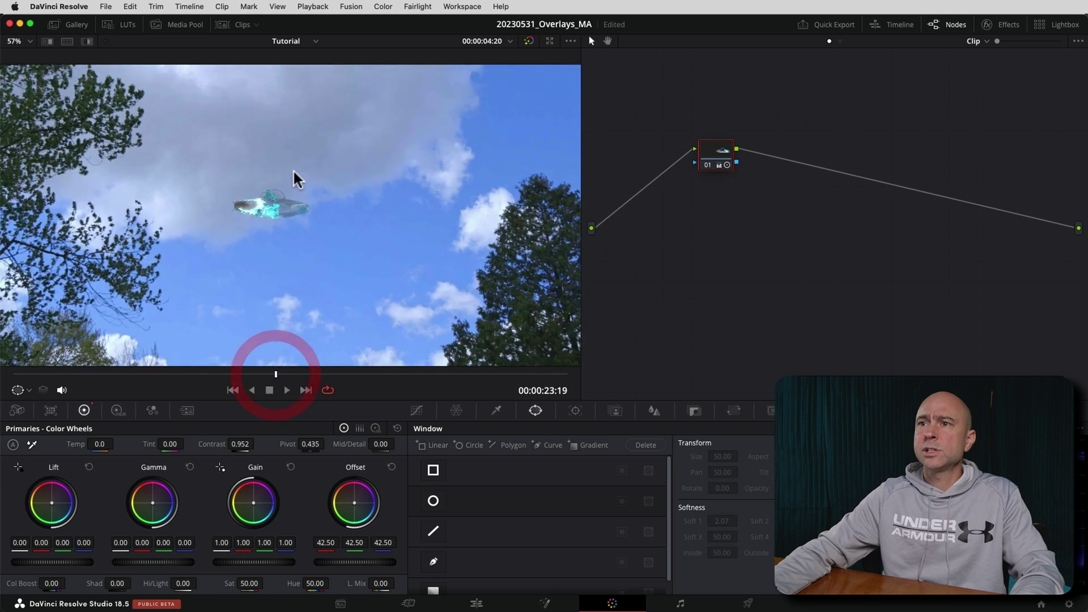
scroll(293, 176, down, 3)
drag(273, 378, 457, 393)
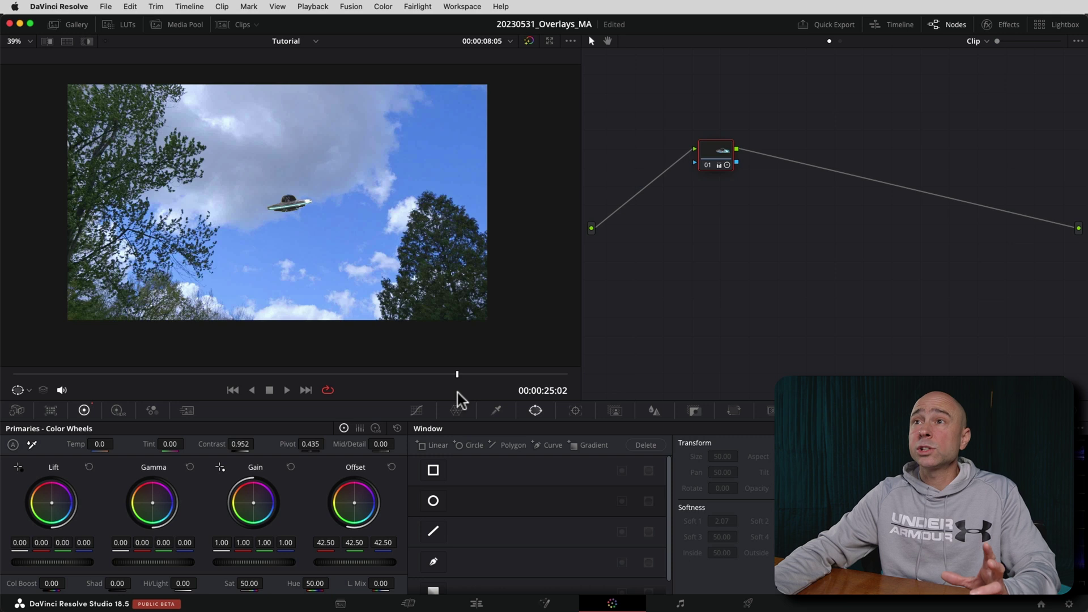
drag(457, 393, 439, 394)
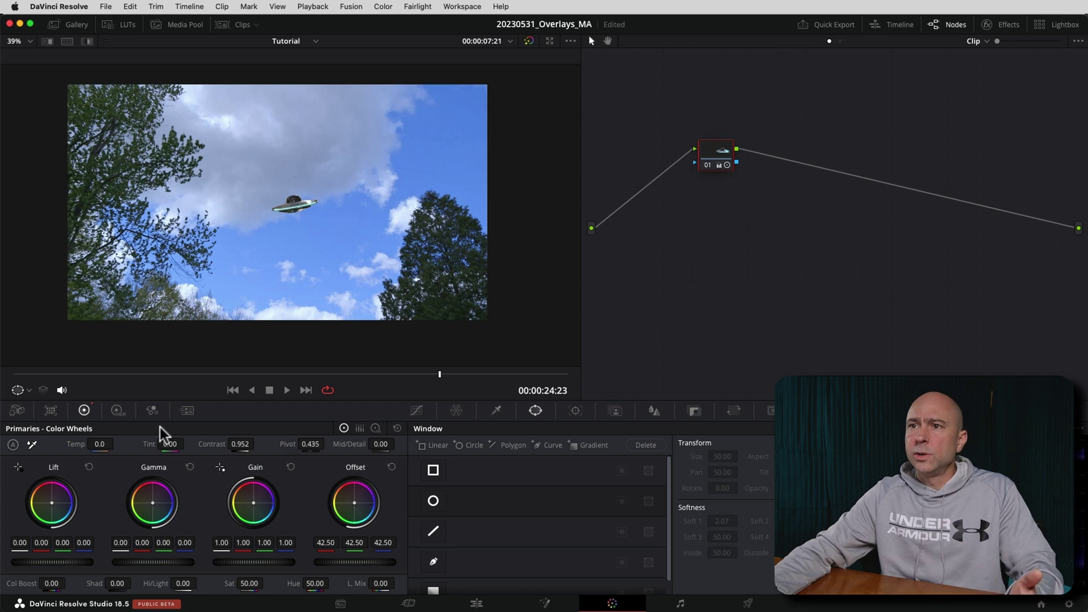
Warm the UFO clip's color temperature to 710.0, judging the craft up close at 00:00:24:23.
scroll(306, 187, up, 6)
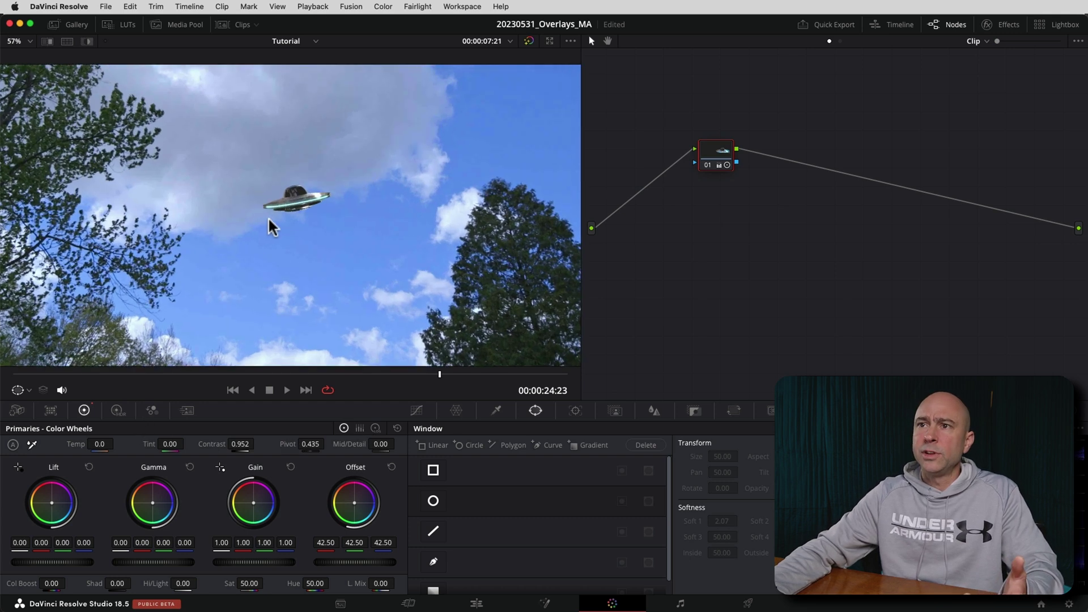
scroll(283, 249, down, 1)
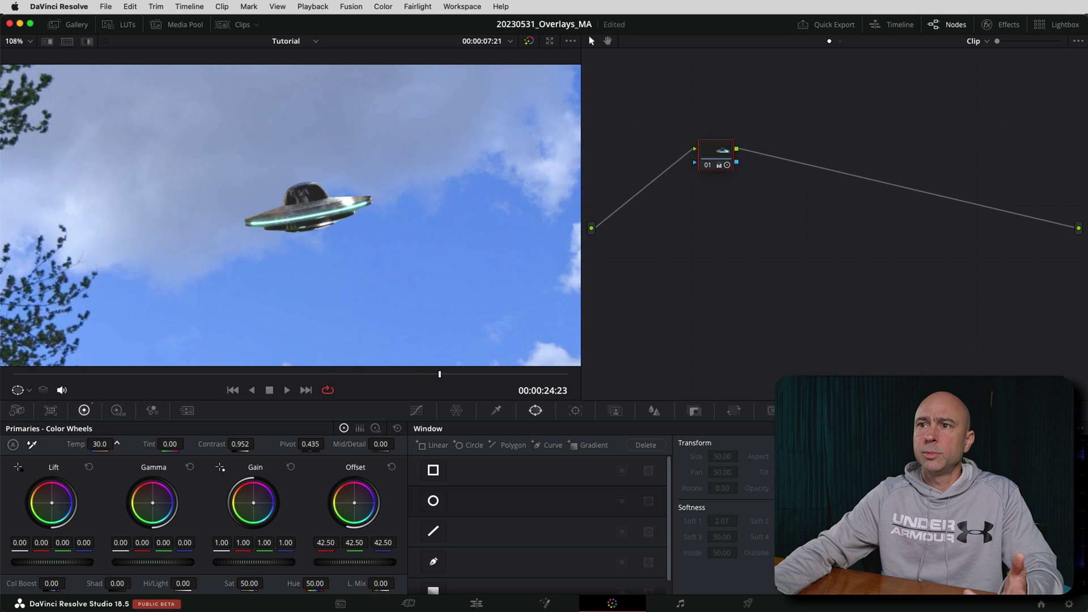
drag(100, 444, 116, 443)
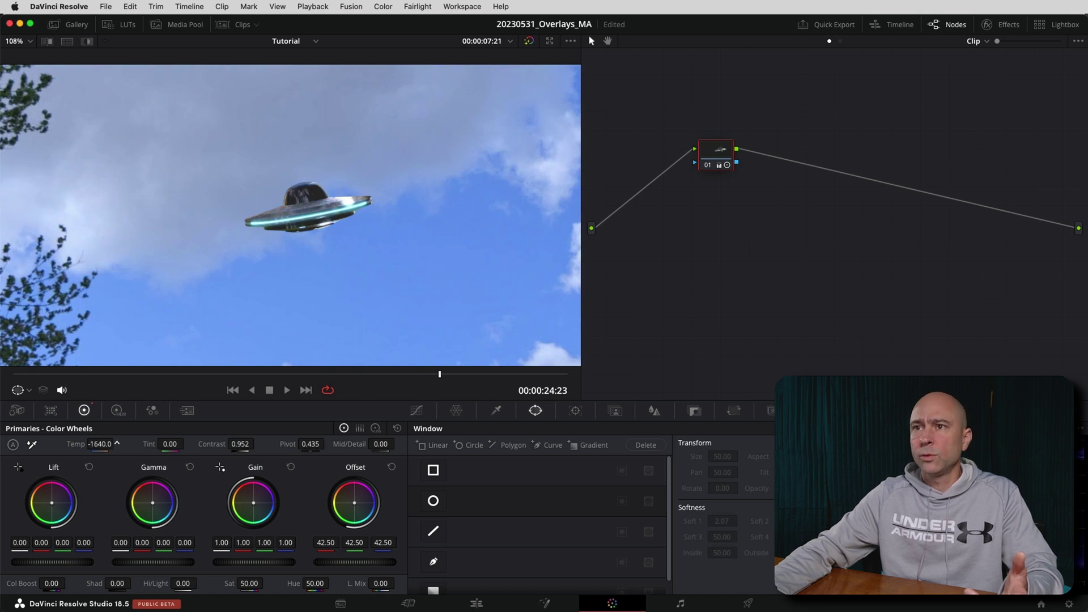
double_click(96, 444)
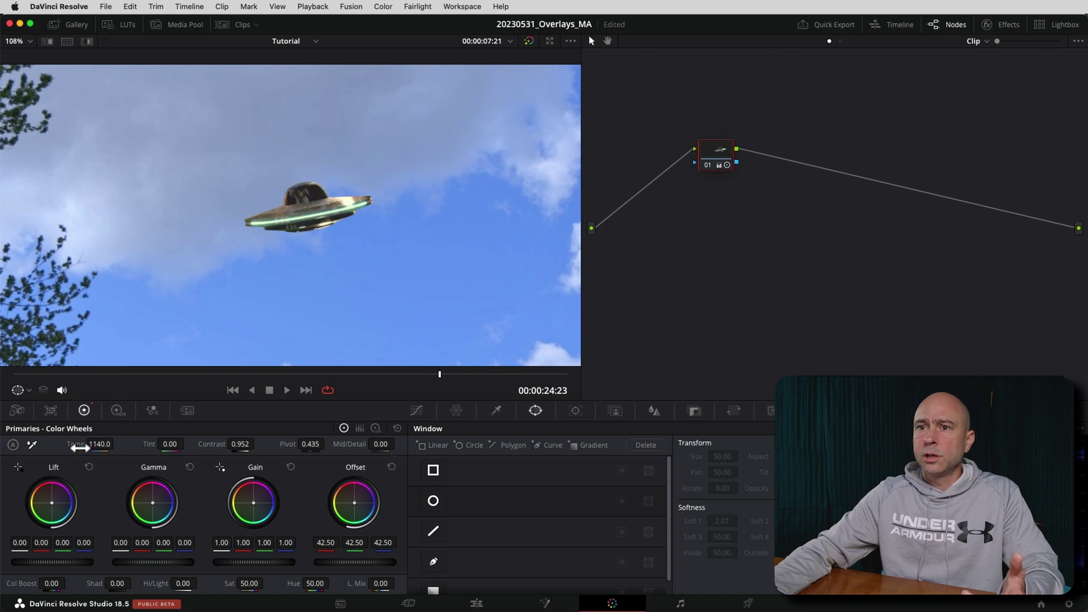
drag(116, 444, 95, 444)
Set the UFO clip's tint to -1.50, contrast to 0.914 and saturation to 27.60.
drag(168, 445, 232, 443)
click(235, 444)
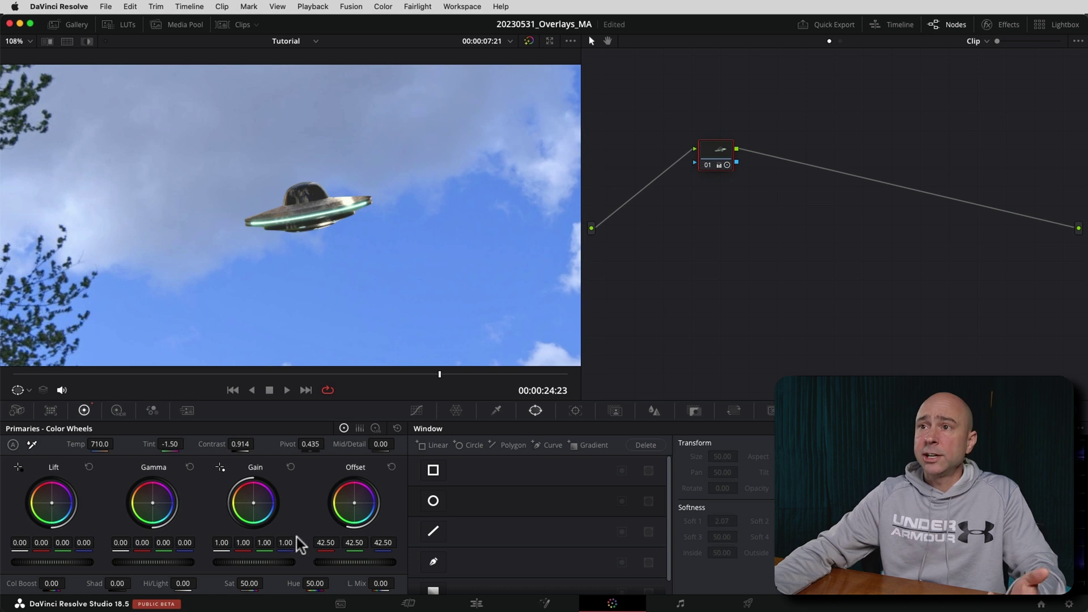
scroll(338, 224, down, 5)
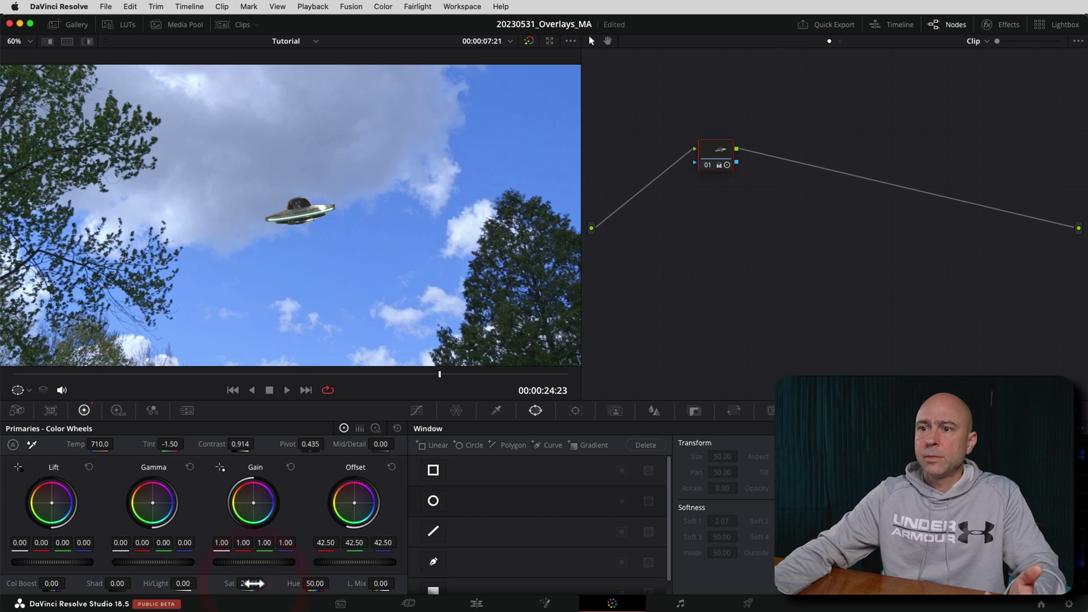
mouse_move(117, 584)
mouse_down()
mouse_move(134, 583)
mouse_move(115, 584)
mouse_up()
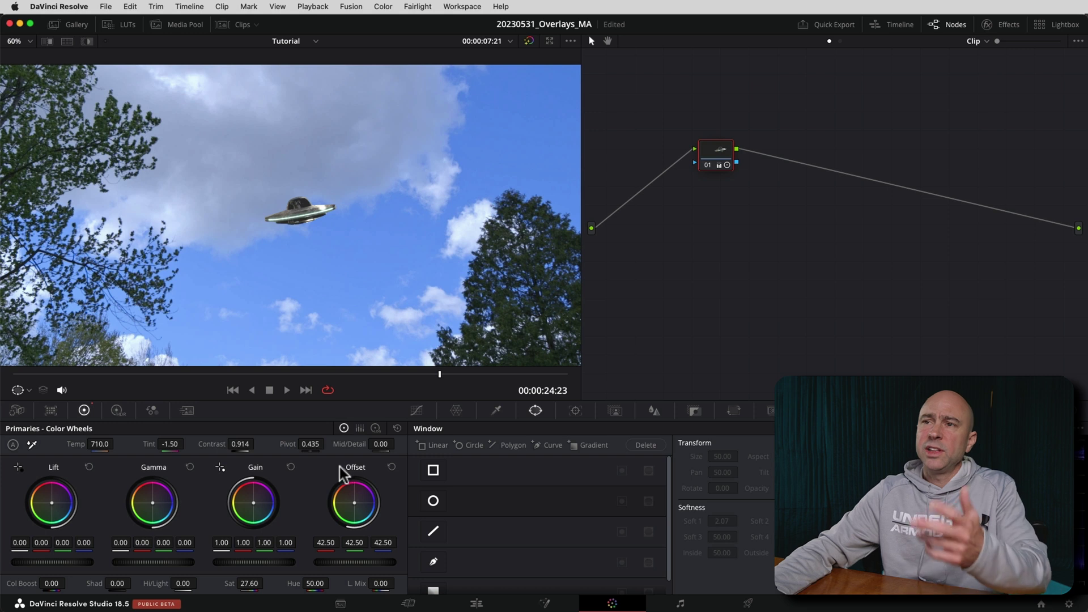
Compare the UFO with and without its grade by bypassing and restoring all grades, and by toggling node 01 alone.
click(529, 42)
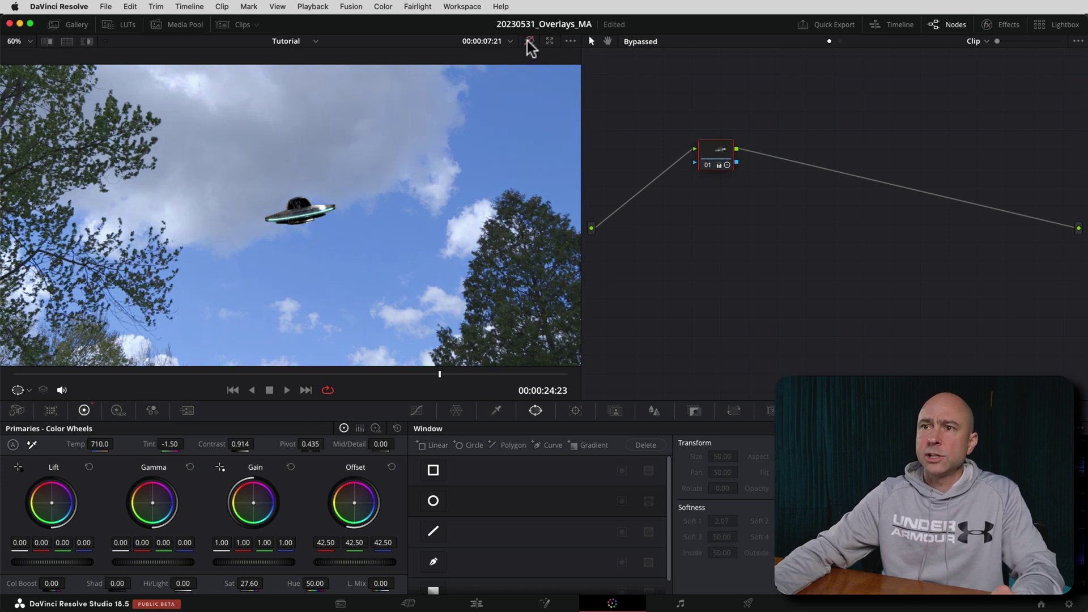
click(529, 41)
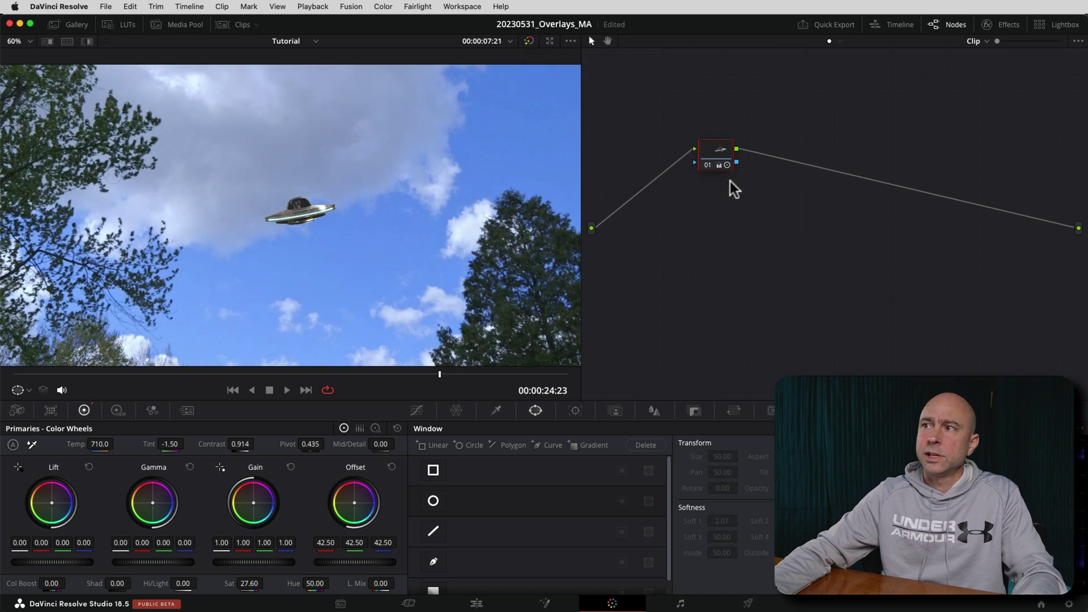
click(705, 166)
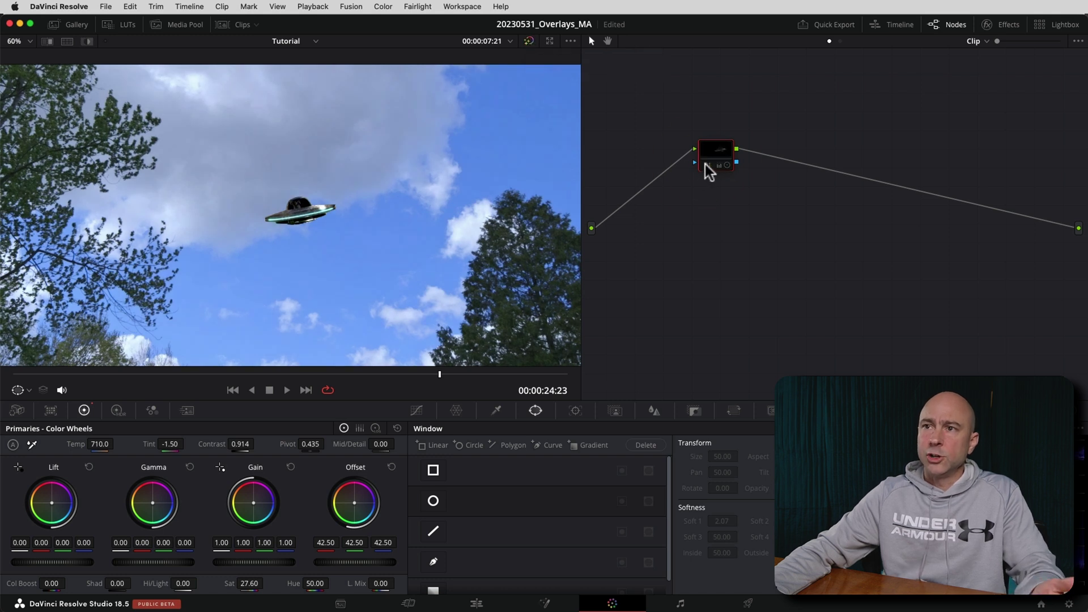
click(706, 166)
mouse_move(706, 166)
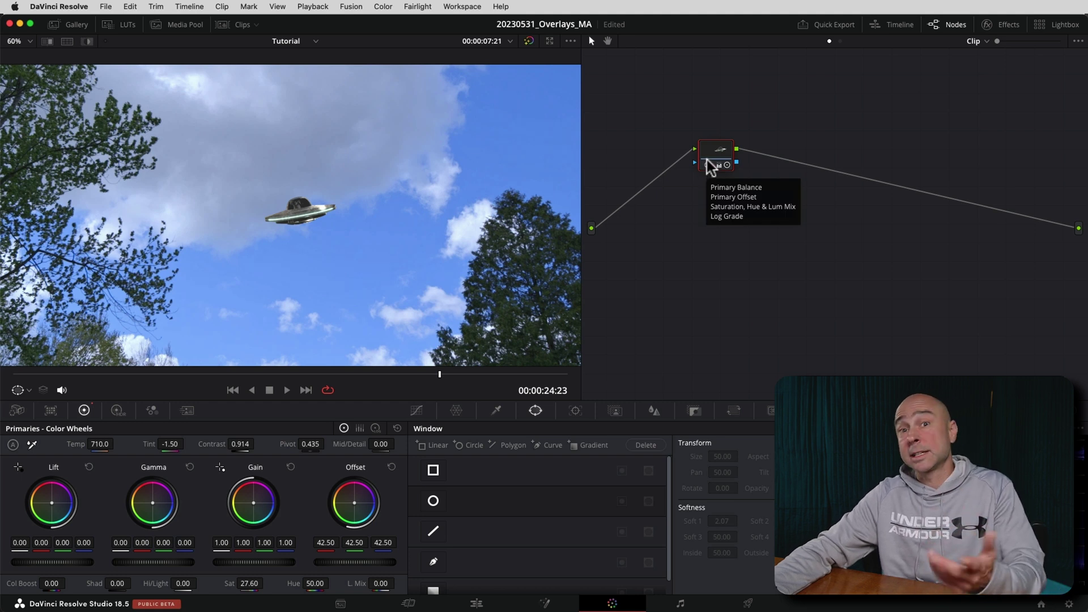
click(707, 164)
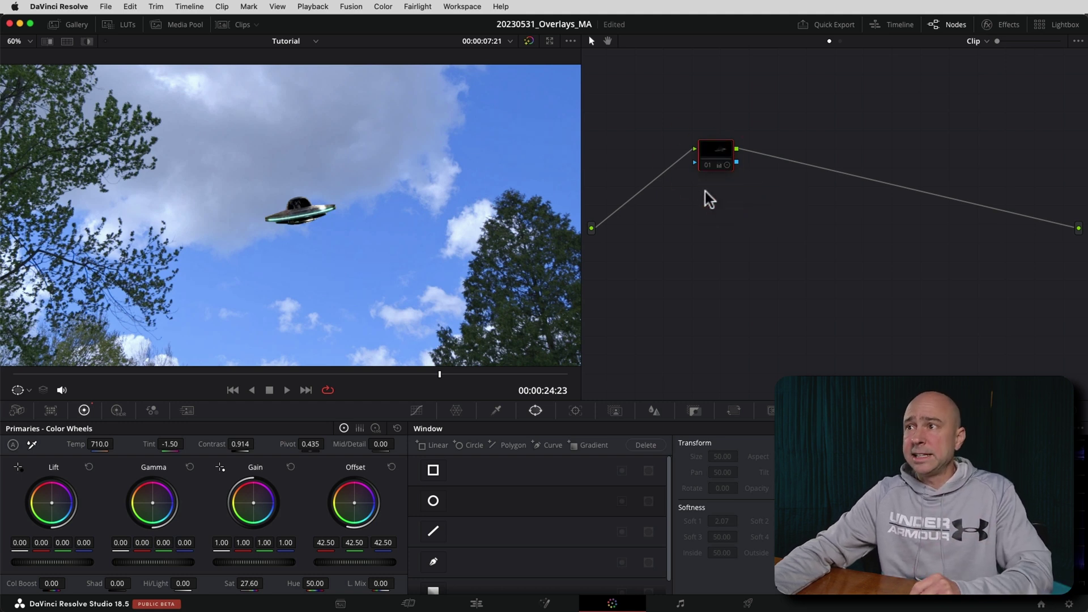
click(703, 164)
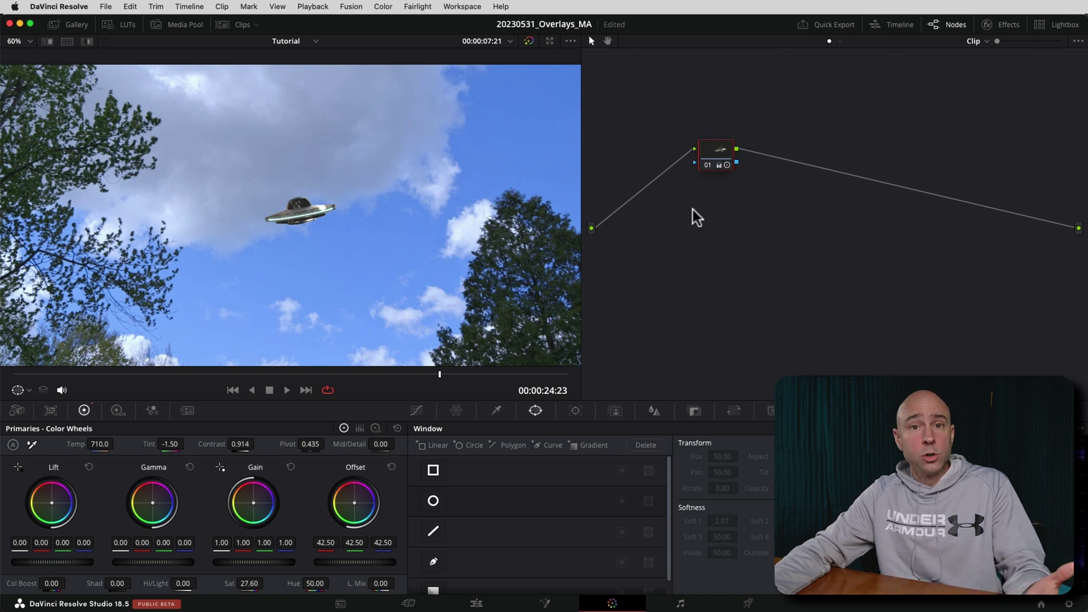
Add a serial node after node 01 at 00:00:24:04 and apply the Resolve FX Motion Blur effect to it.
drag(434, 369, 329, 375)
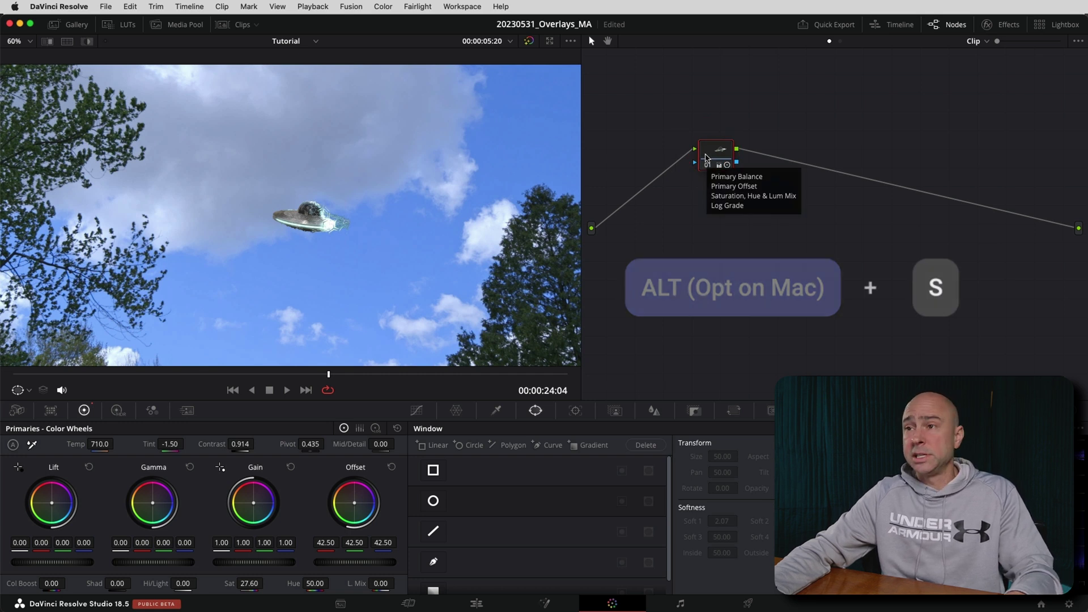
key(alt+s)
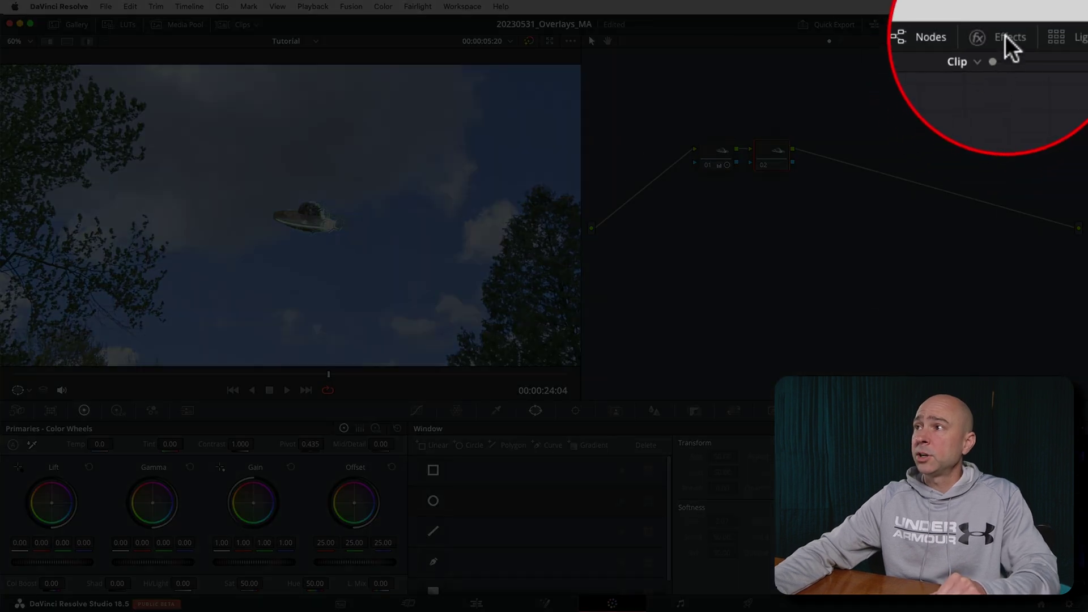
click(1003, 26)
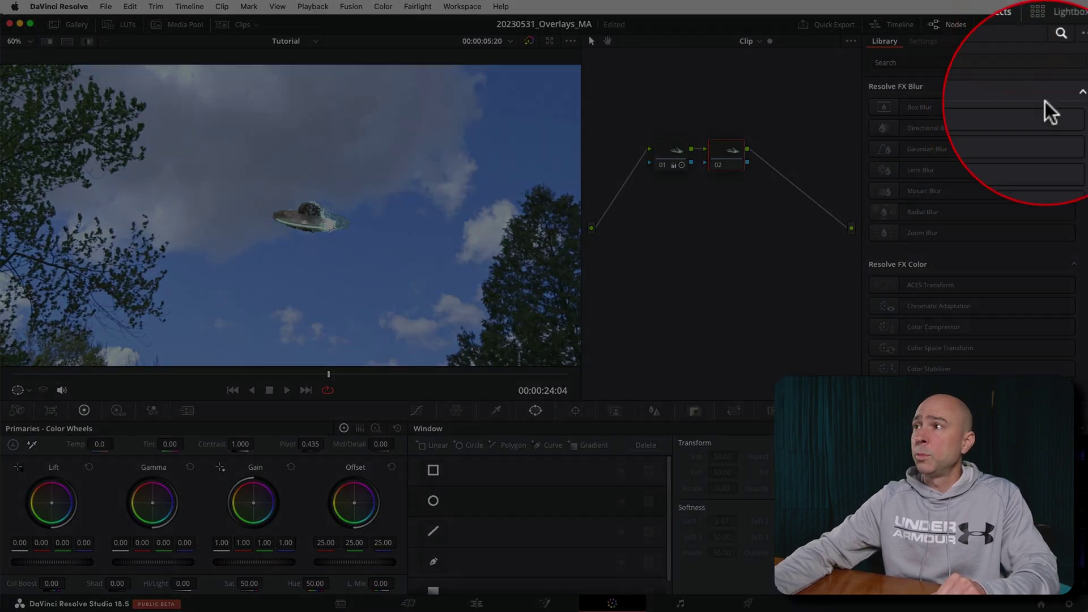
click(992, 62)
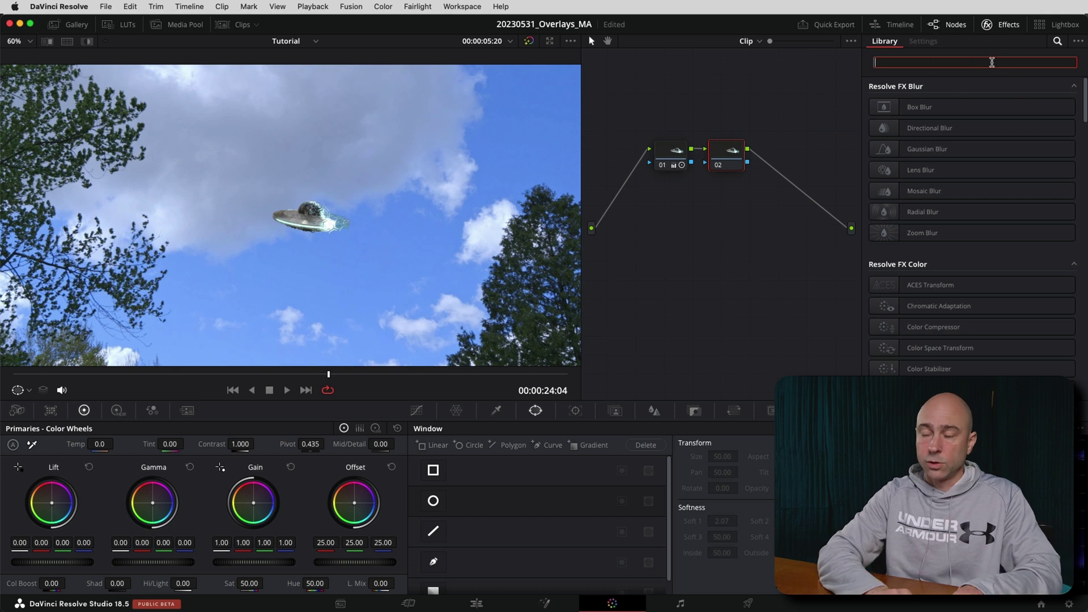
text(motion)
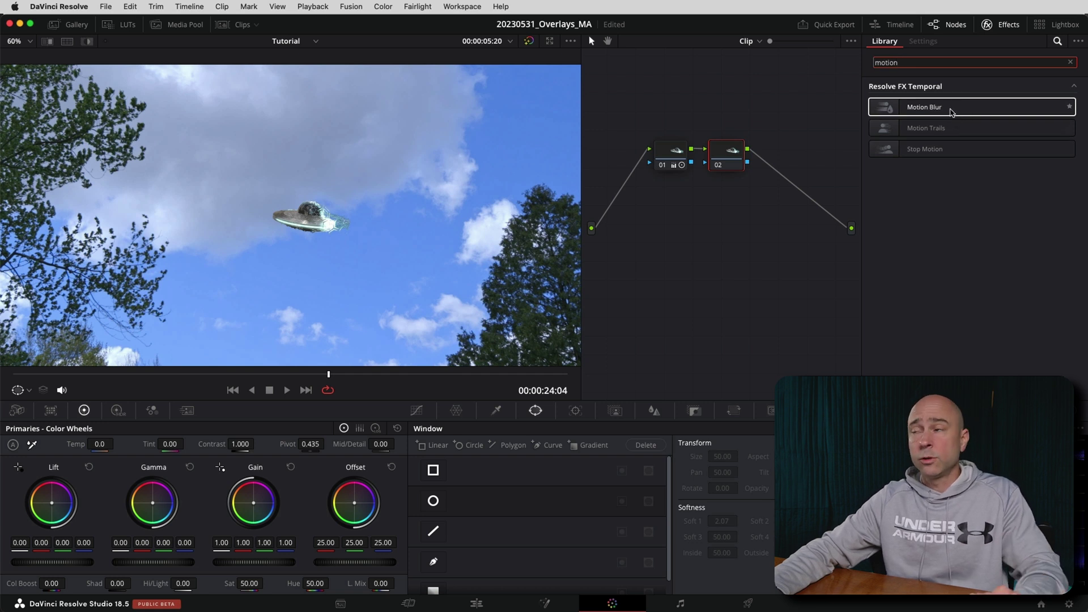
drag(938, 110, 728, 150)
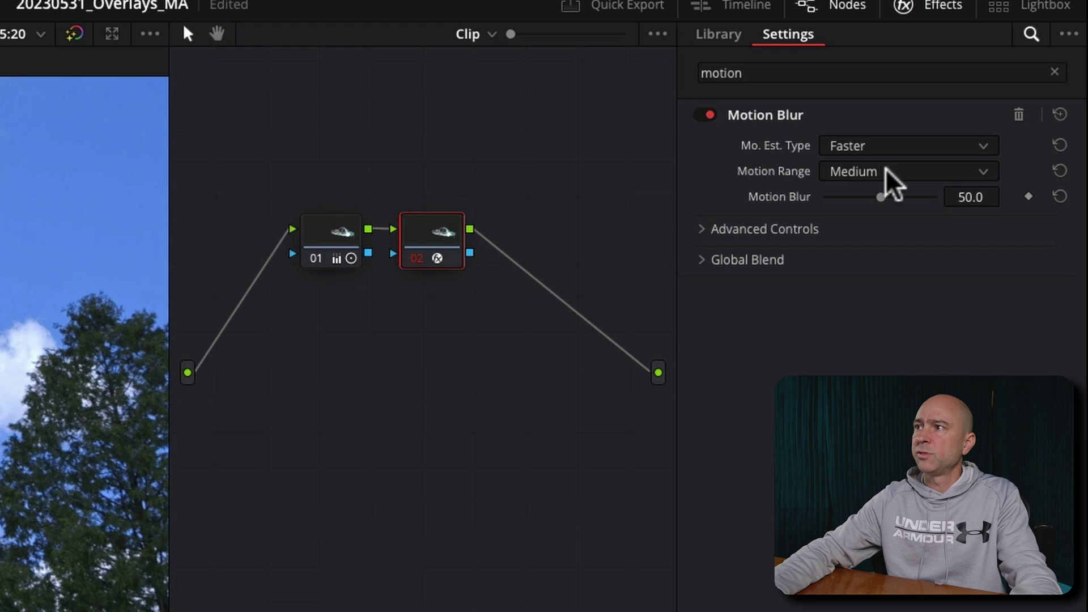
Set the Motion Blur's motion estimation type to Better, keep the motion range at Medium, and raise the blur amount slightly.
click(867, 146)
click(862, 193)
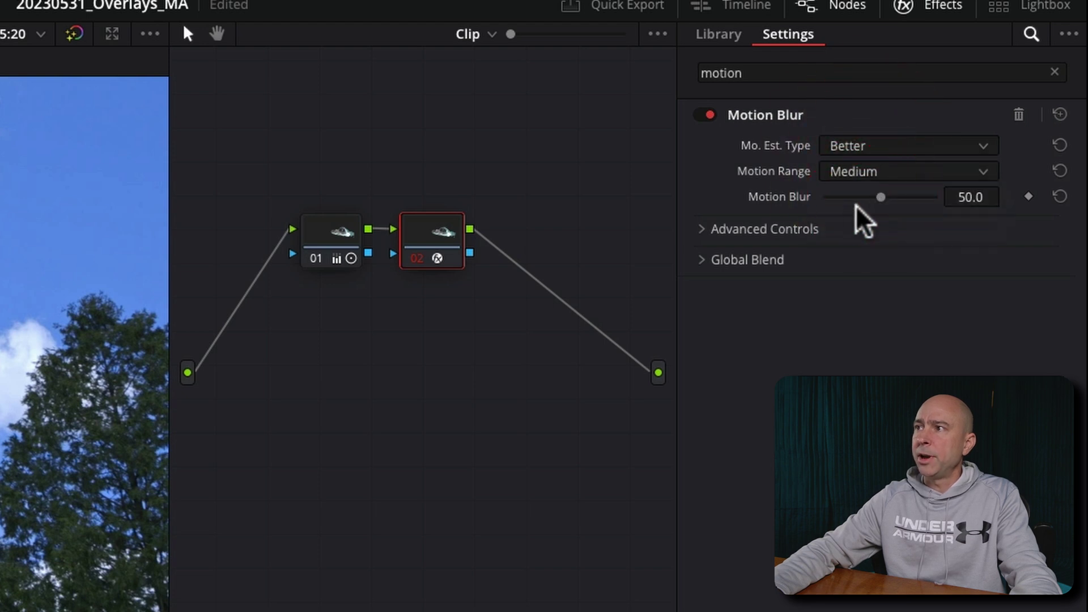
click(851, 172)
click(852, 175)
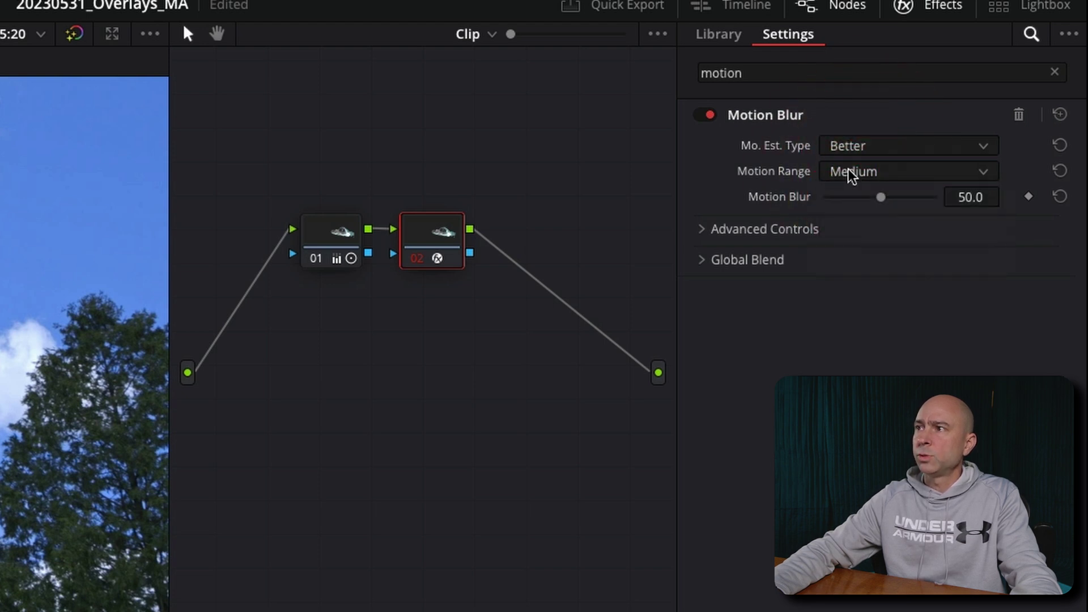
drag(893, 195, 906, 197)
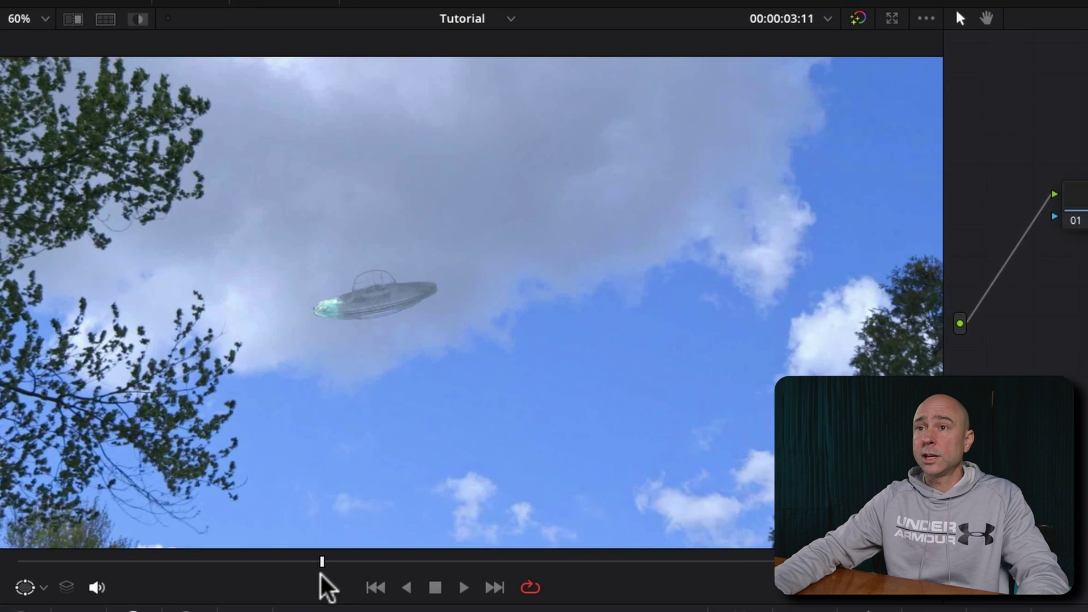
Scrub back and forth through the UFO's materializing frames up close to examine the motion blur on the craft.
drag(323, 586, 408, 583)
scroll(352, 309, up, 4)
scroll(334, 324, up, 1)
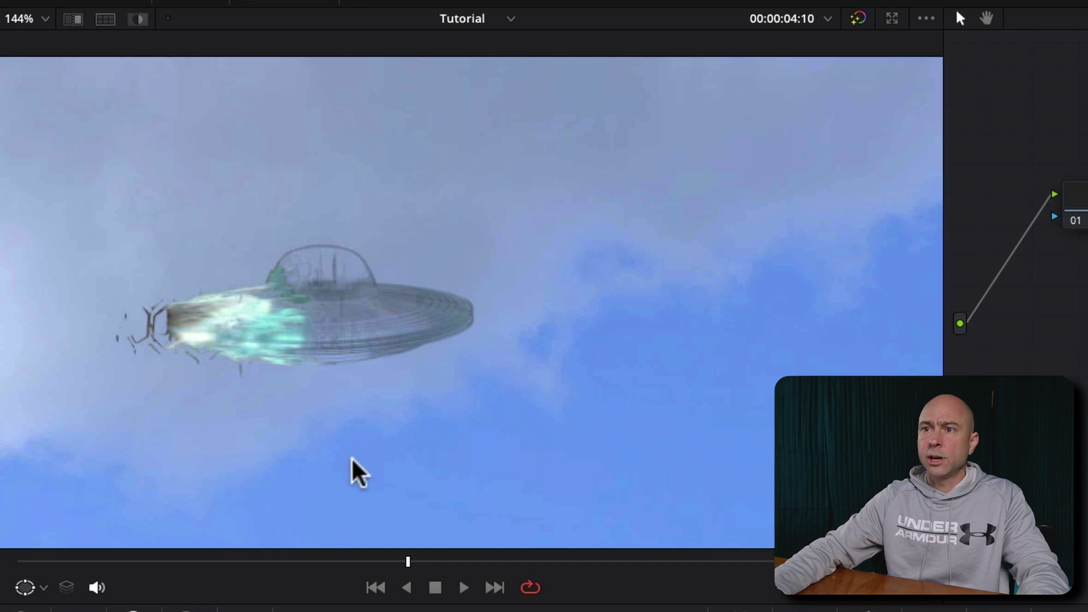
drag(410, 563, 446, 567)
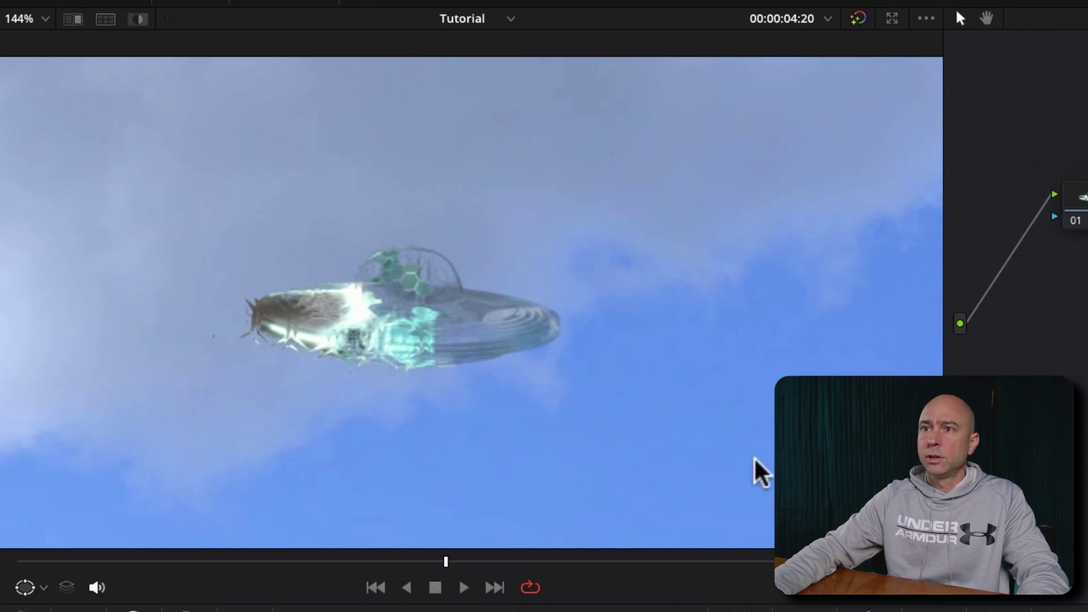
drag(447, 559, 408, 560)
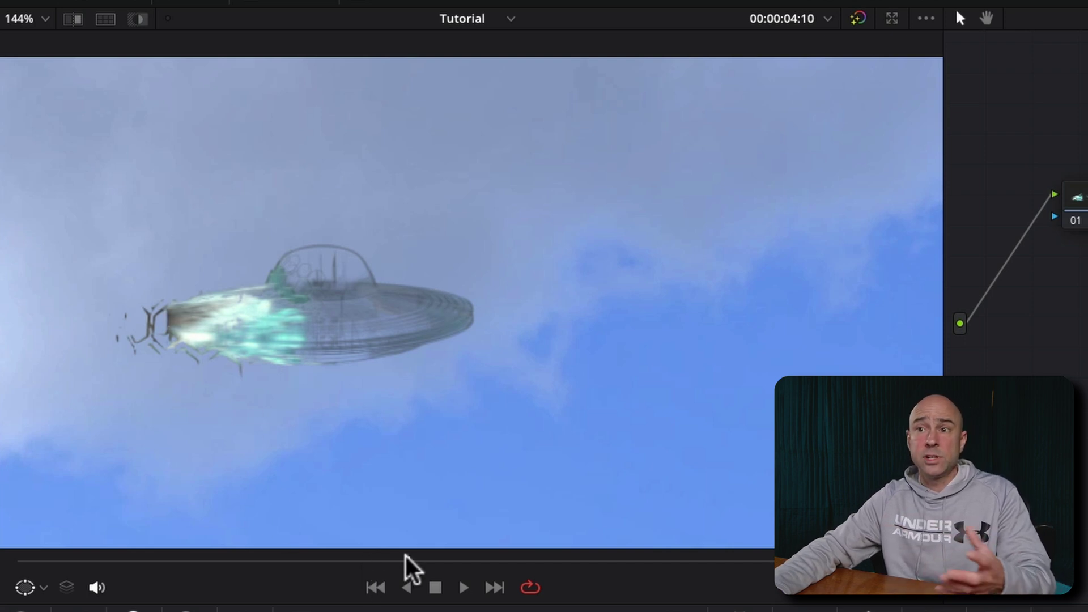
drag(409, 561, 457, 561)
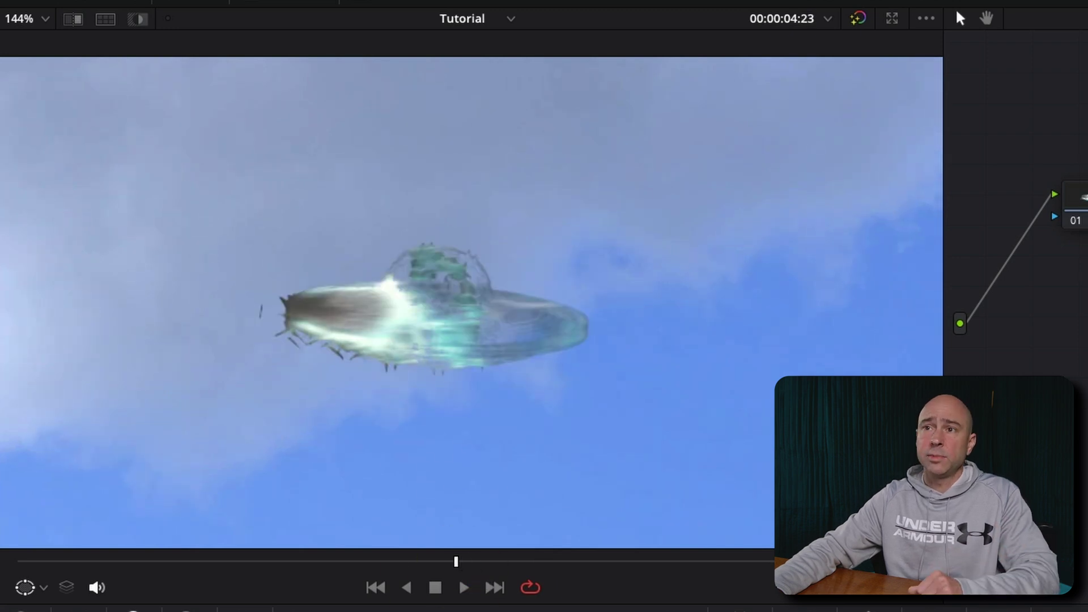
drag(457, 566, 647, 573)
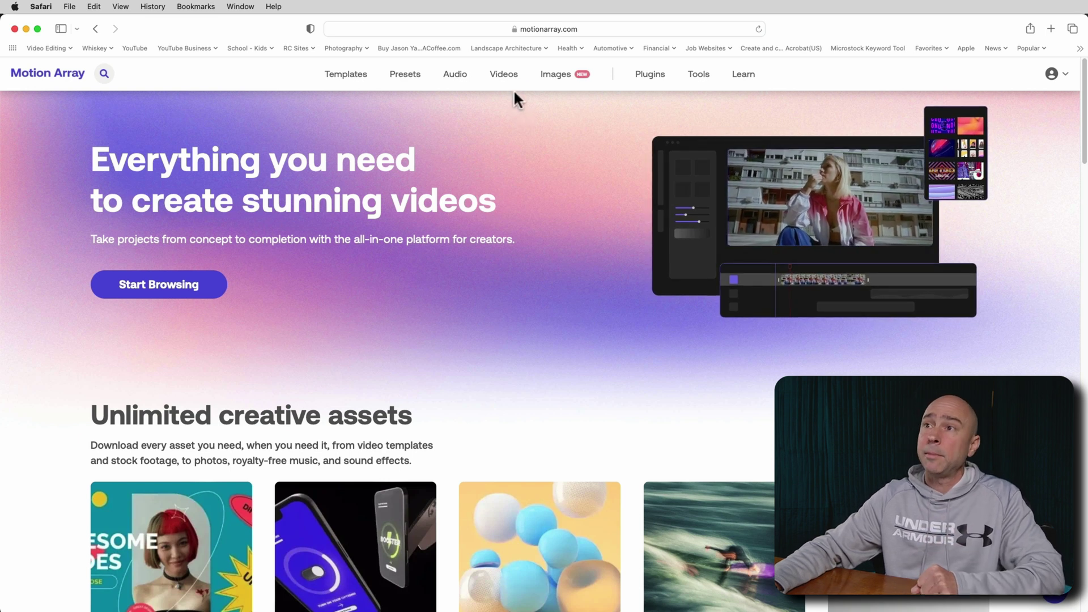
On the Motion Array site in Safari, open the Motion Graphics videos, filter them by Overlays and browse the listing.
mouse_move(504, 76)
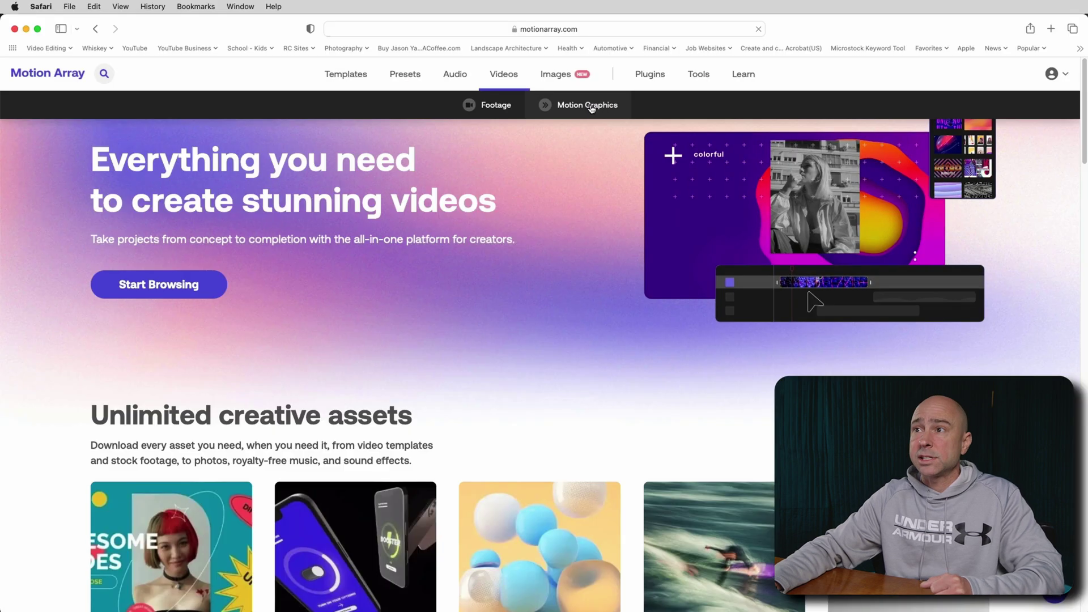
click(591, 109)
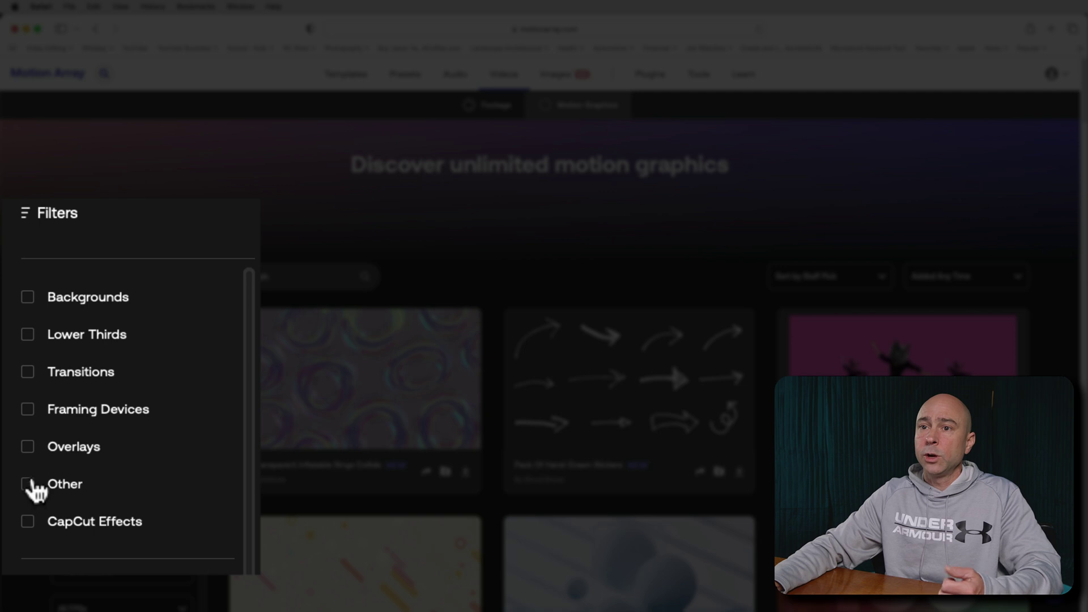
click(28, 447)
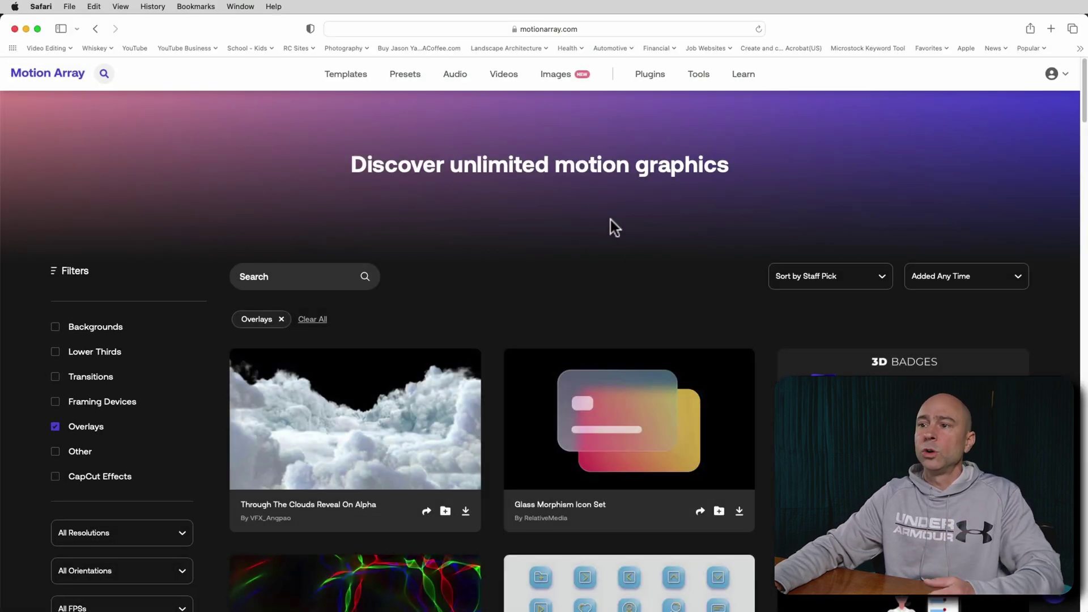
scroll(634, 257, down, 4)
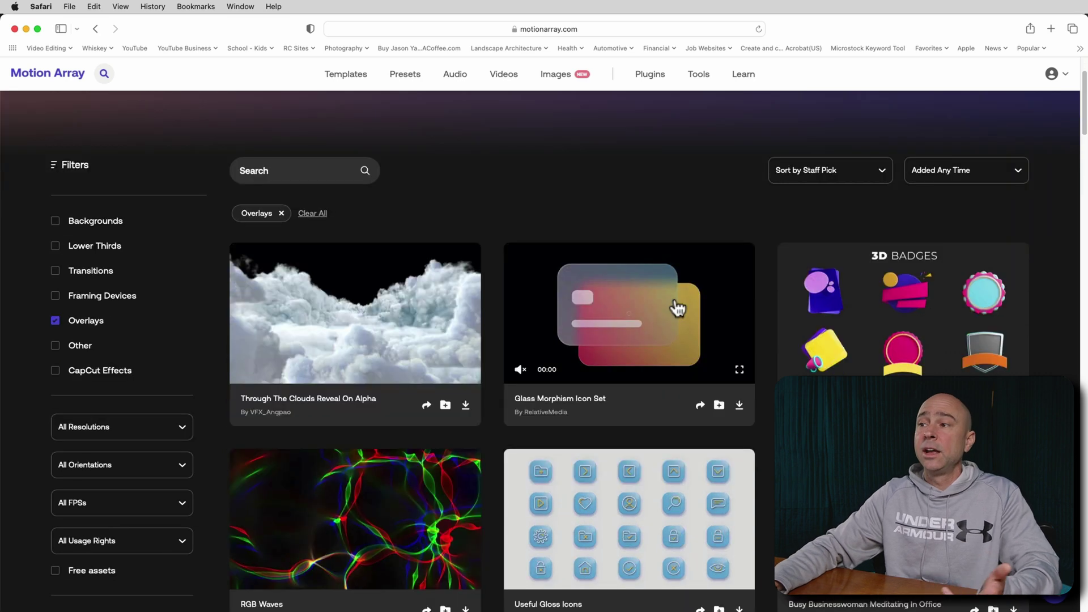
scroll(678, 308, down, 10)
scroll(678, 300, down, 8)
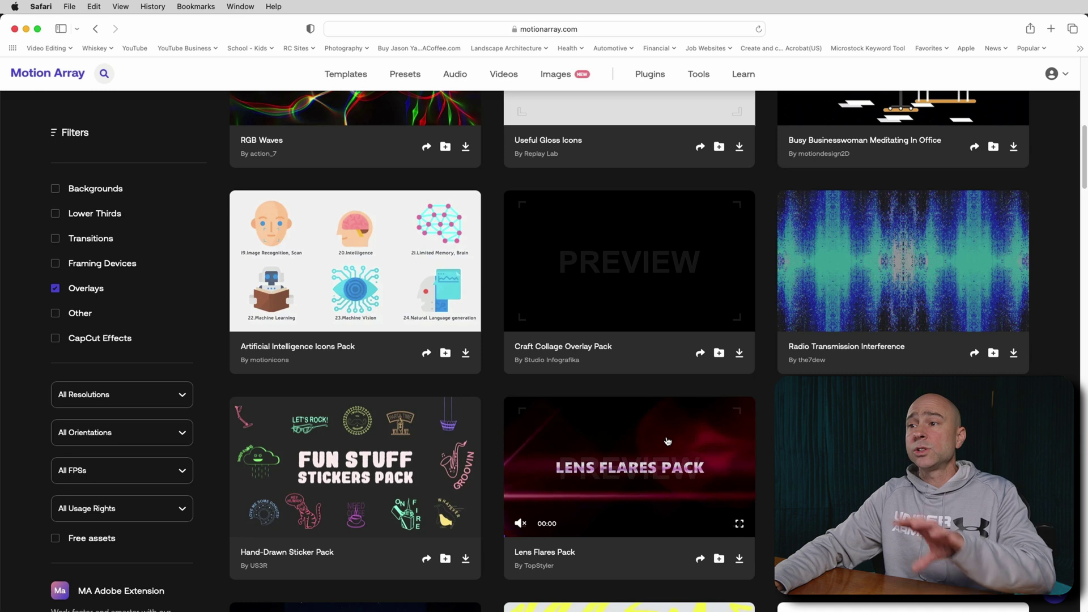
Continue browsing the Overlays-filtered Motion Array listing and look over the further overlay packs.
scroll(667, 441, down, 1)
scroll(694, 500, down, 8)
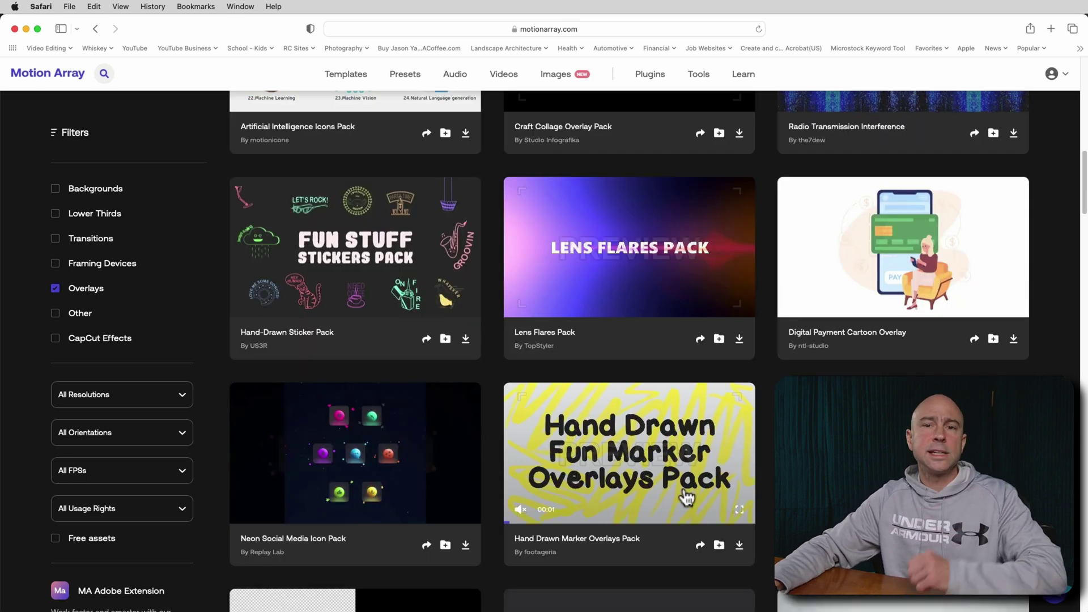
scroll(684, 494, down, 5)
scroll(680, 492, down, 3)
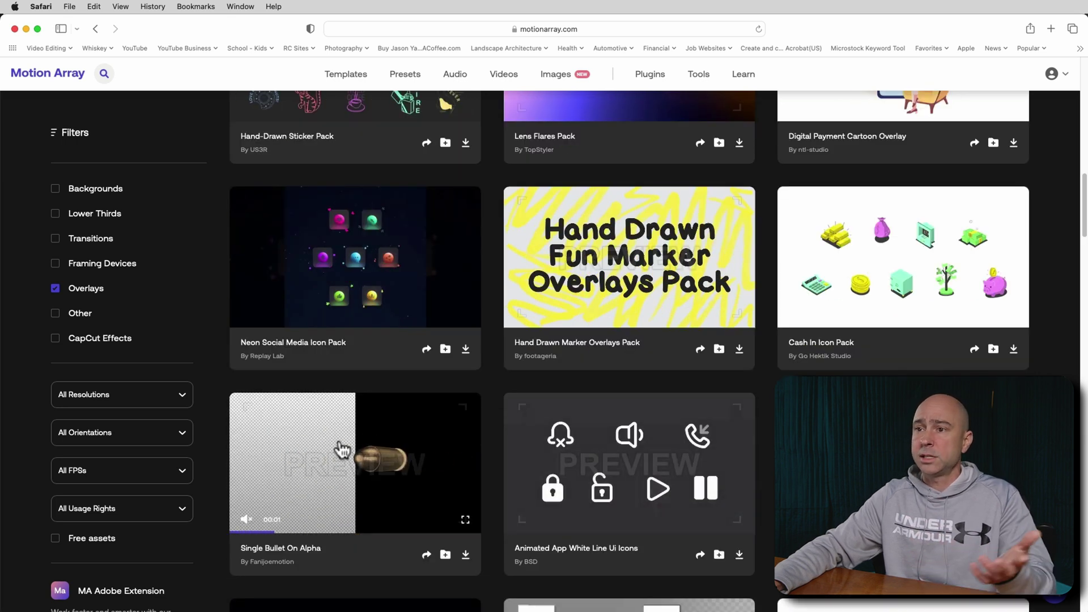
scroll(599, 488, down, 12)
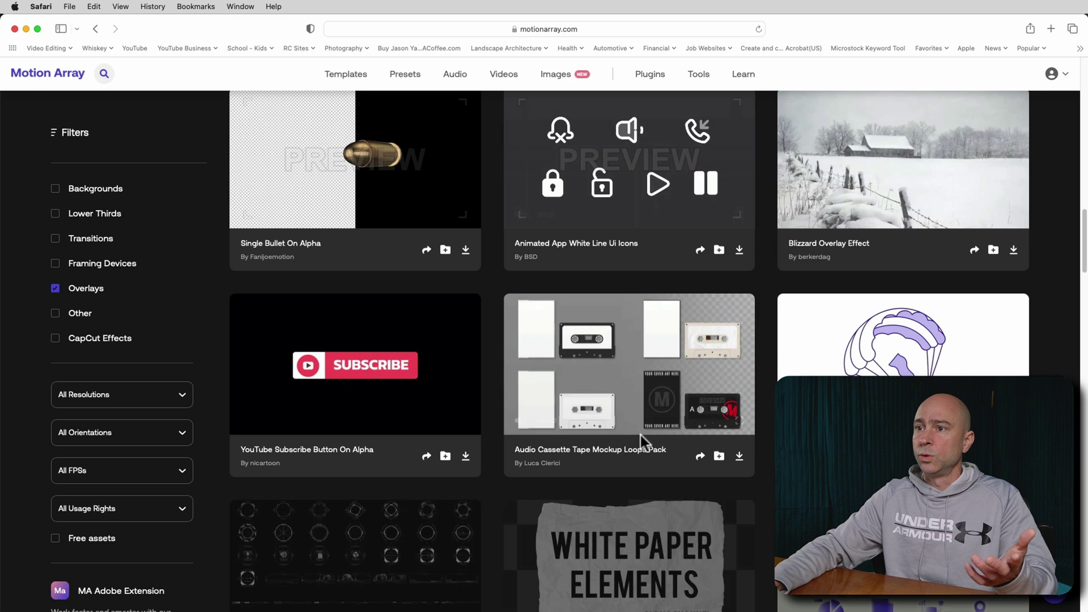
scroll(405, 392, down, 4)
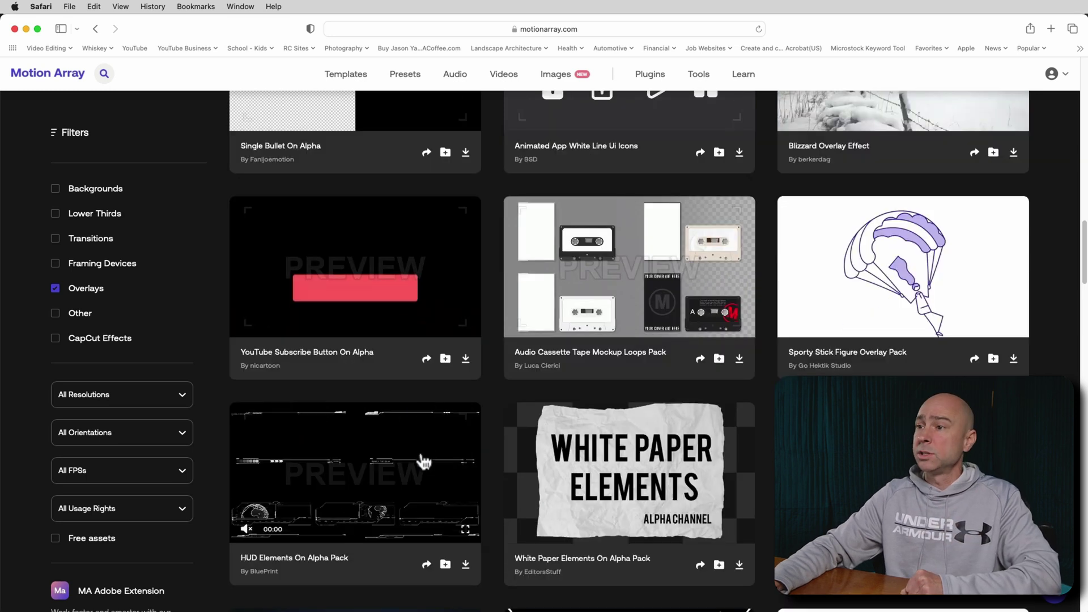
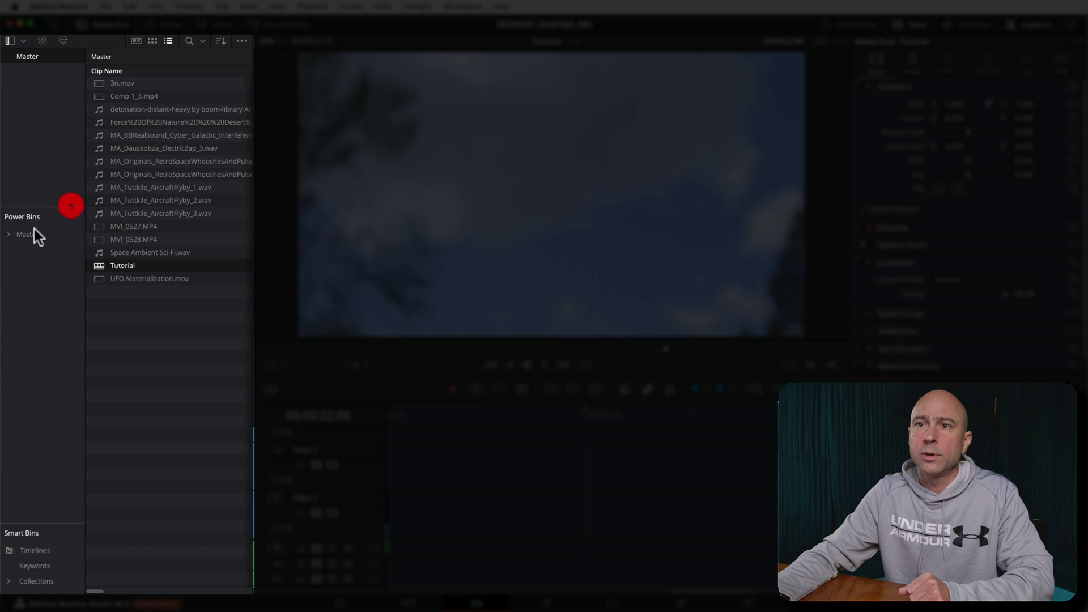
In DaVinci Resolve, expand the Master power bin, check the media pool's Show Power Bins option and open the Overlays bin.
click(8, 234)
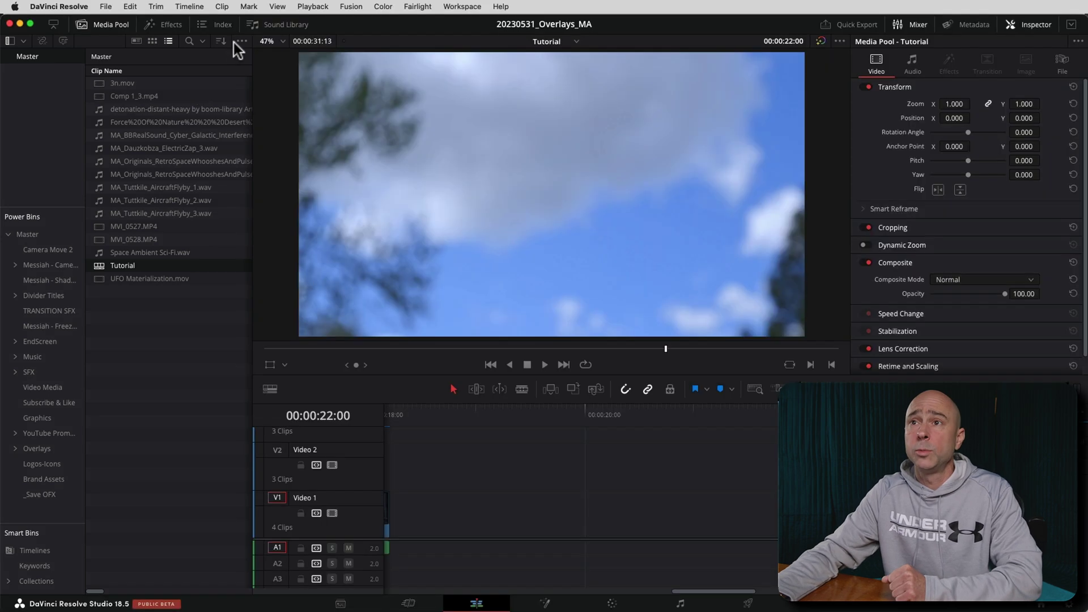
click(241, 41)
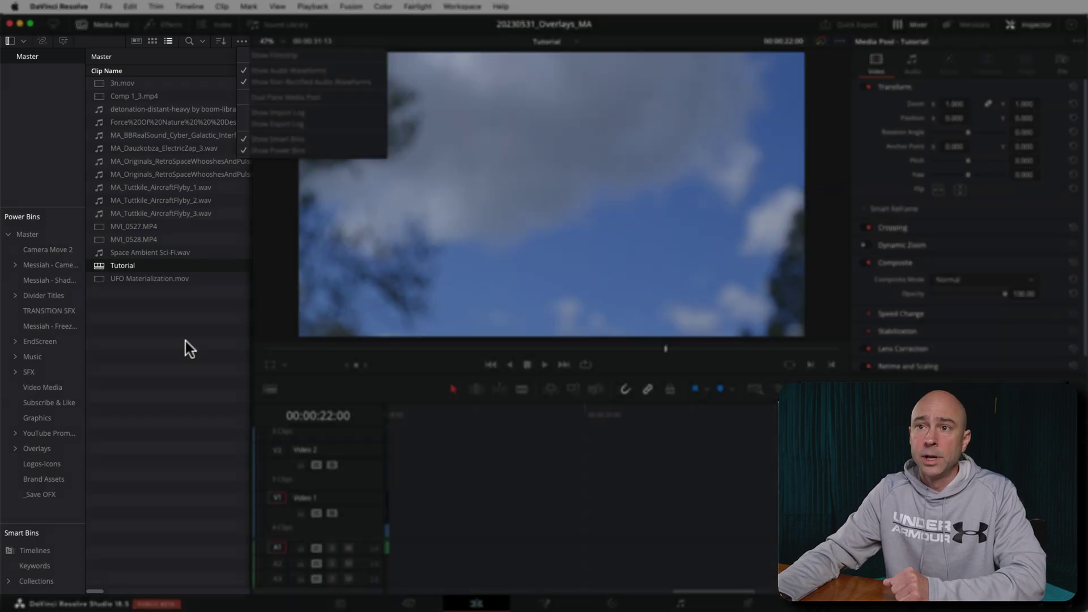
click(185, 341)
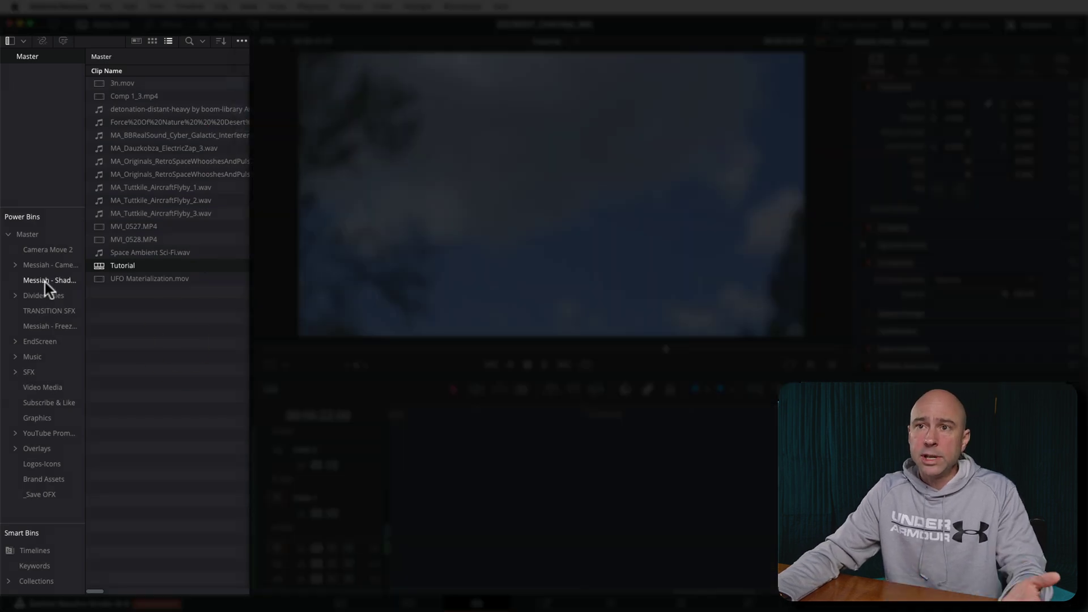
click(32, 449)
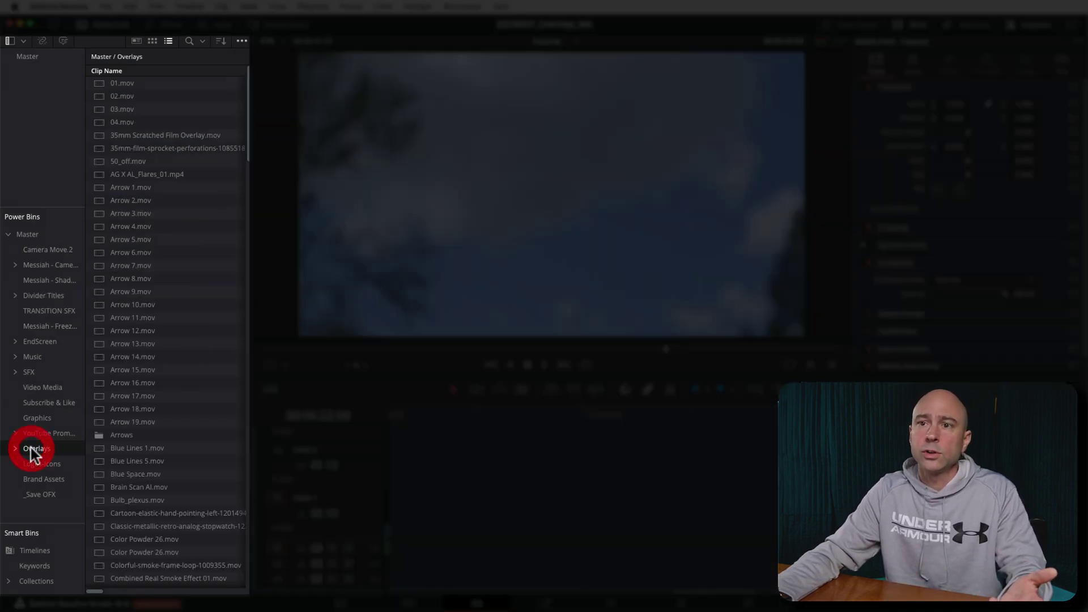
Preview overlay clips from the Overlays bin, including 01.mov, 03.mov, 35mm Scratched Film Overlay.mov, Arrow 1.mov and Fire 09.mov.
click(98, 85)
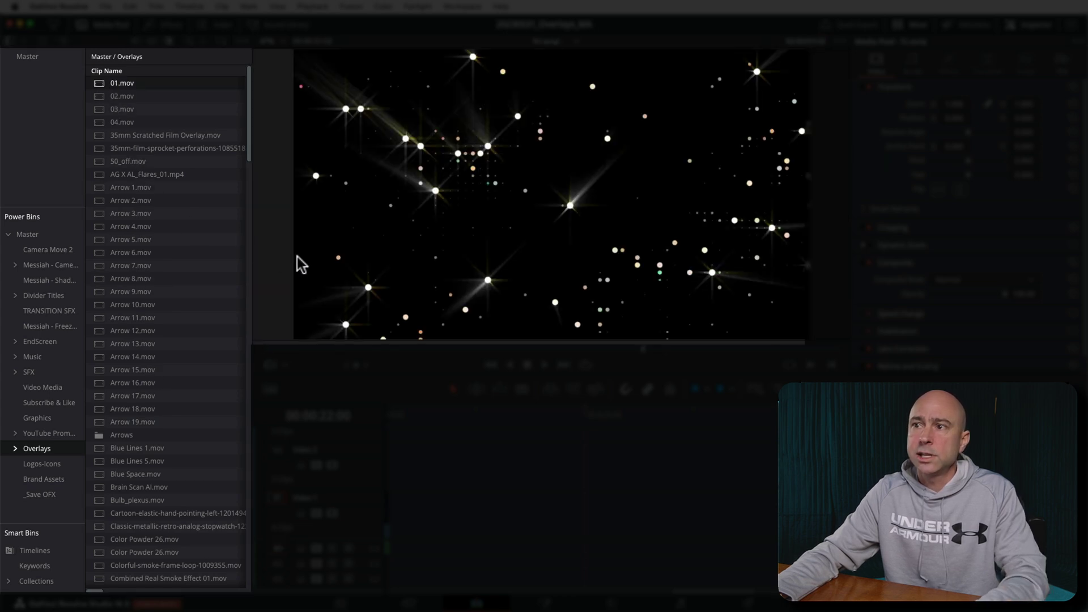
click(284, 351)
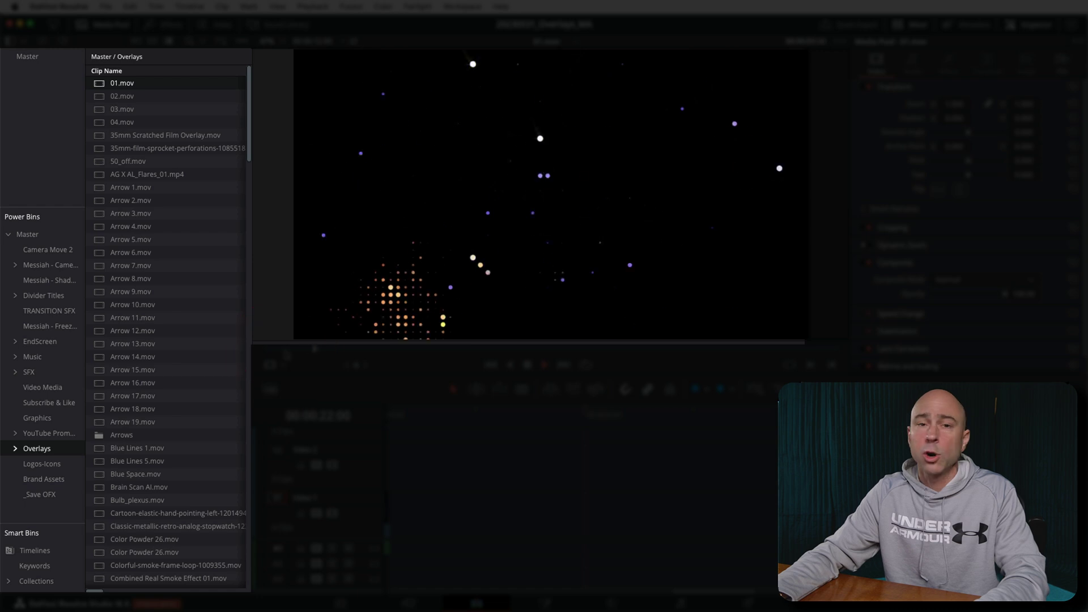
click(114, 108)
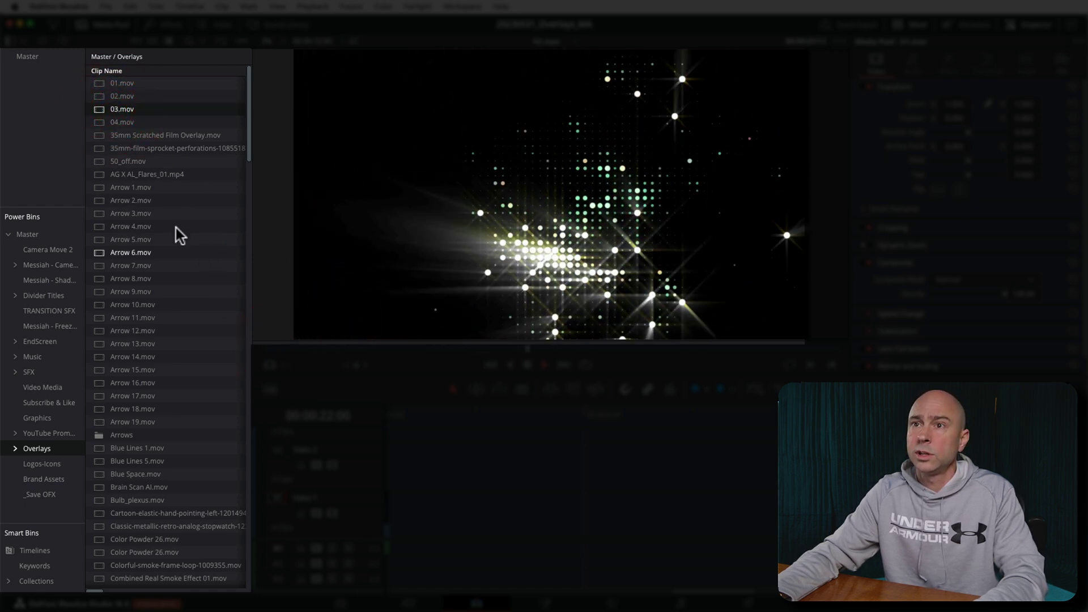
click(98, 140)
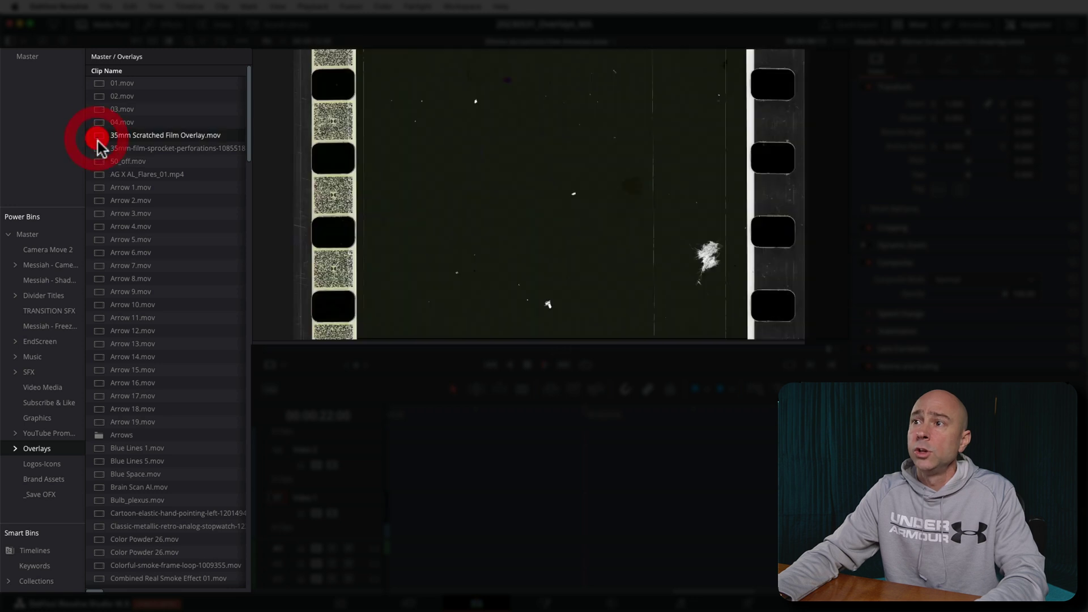
click(98, 190)
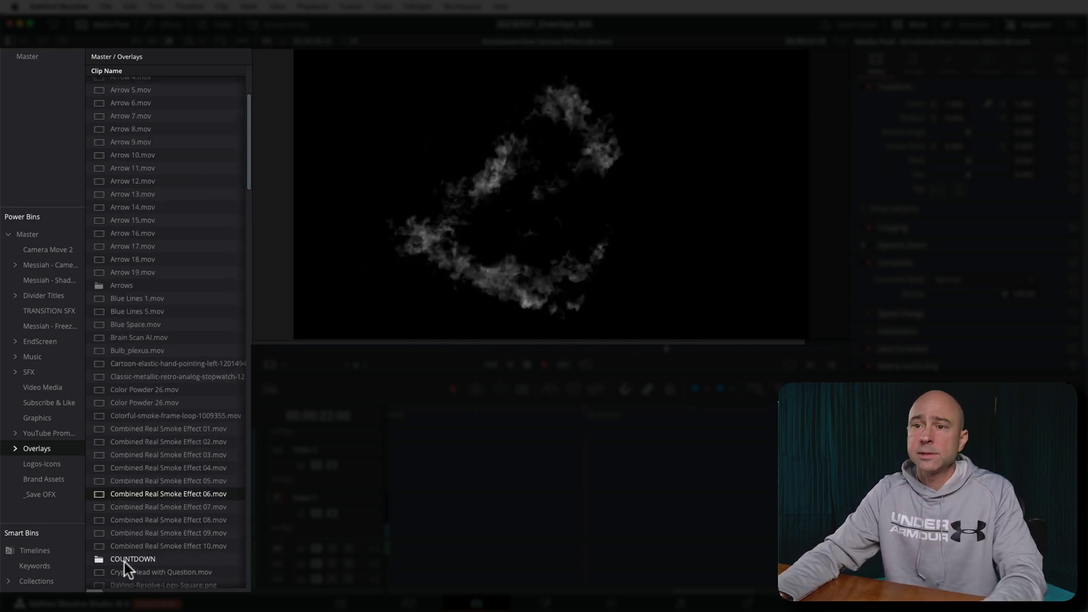
scroll(124, 563, down, 6)
click(99, 394)
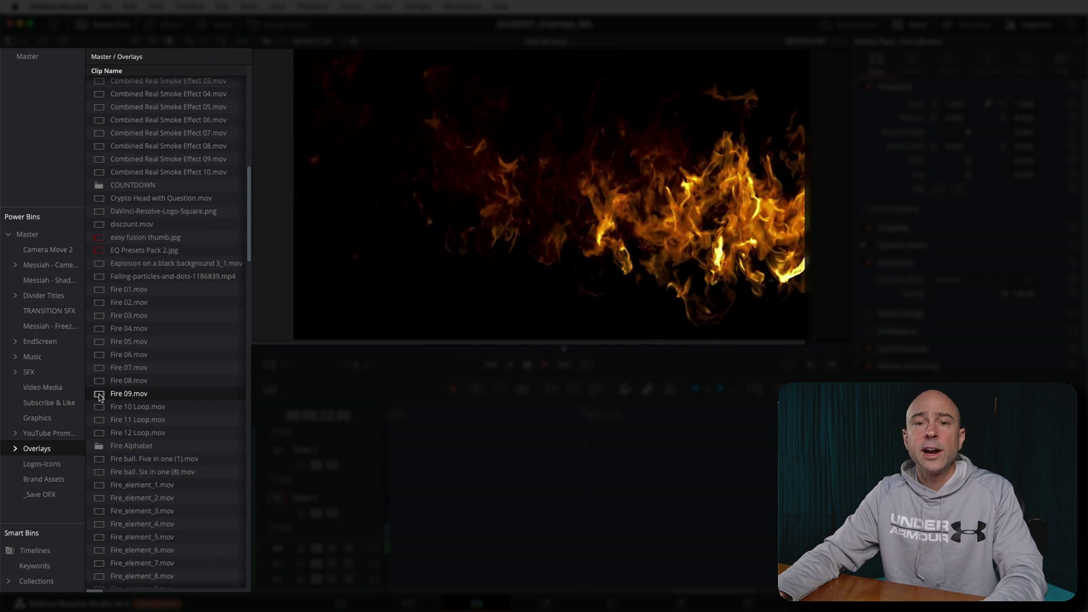
Place Tech_Revealer_02.mp4 from the Overlays bin on Video 3 above the UFO and sky clips and scrub through it.
scroll(159, 389, down, 15)
click(146, 305)
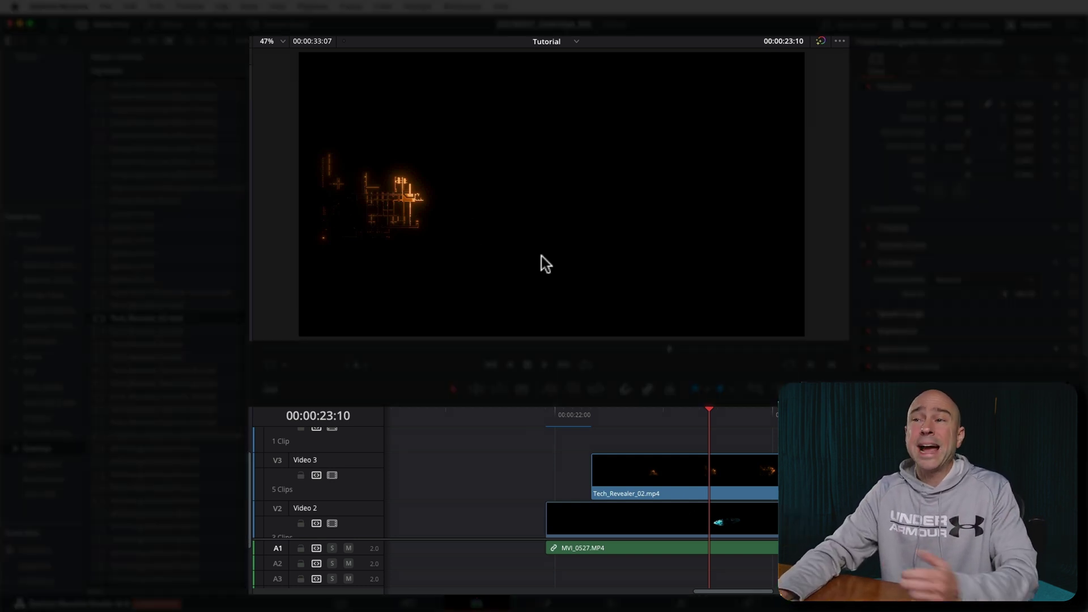
drag(592, 412, 615, 434)
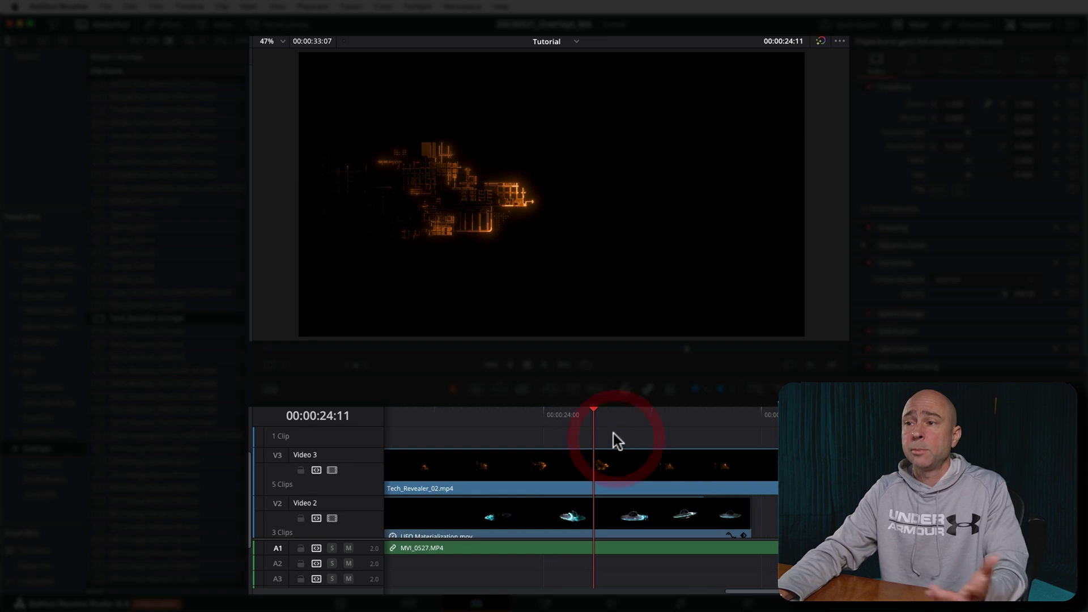
scroll(611, 524, down, 5)
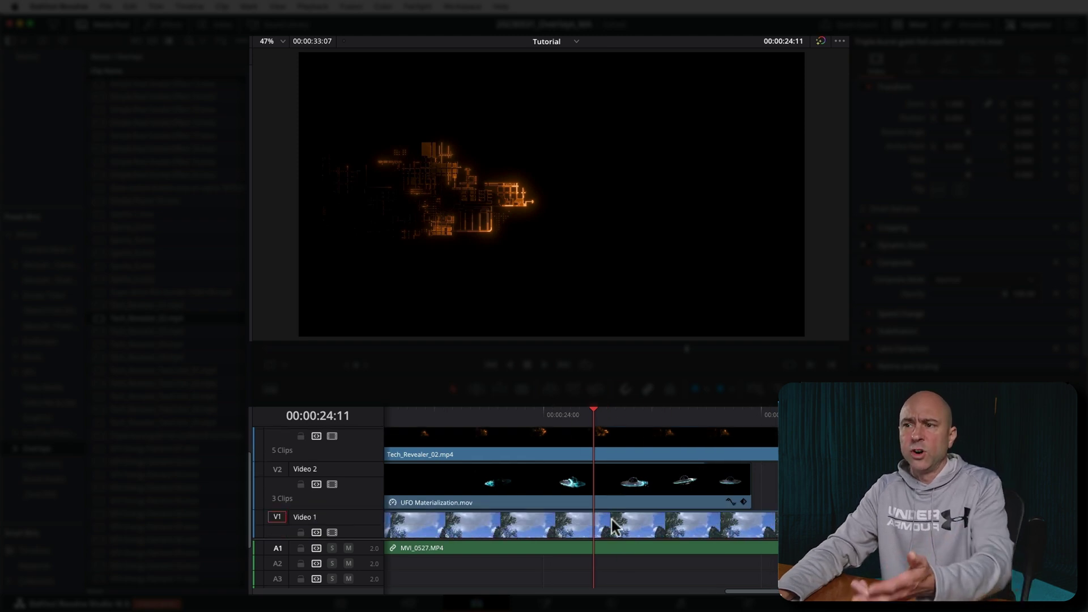
scroll(599, 500, up, 3)
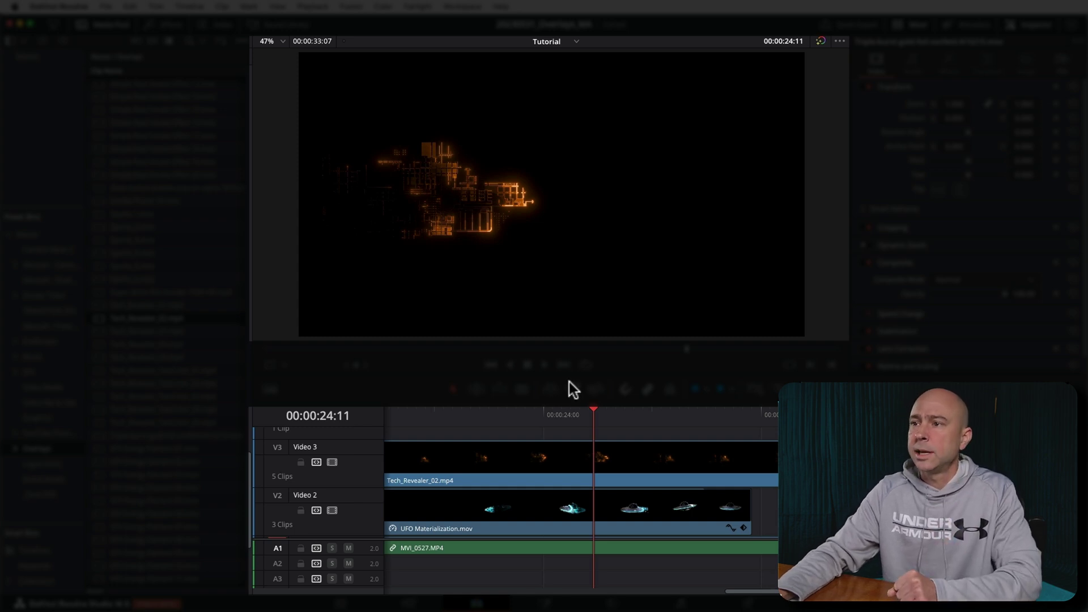
drag(591, 411, 544, 429)
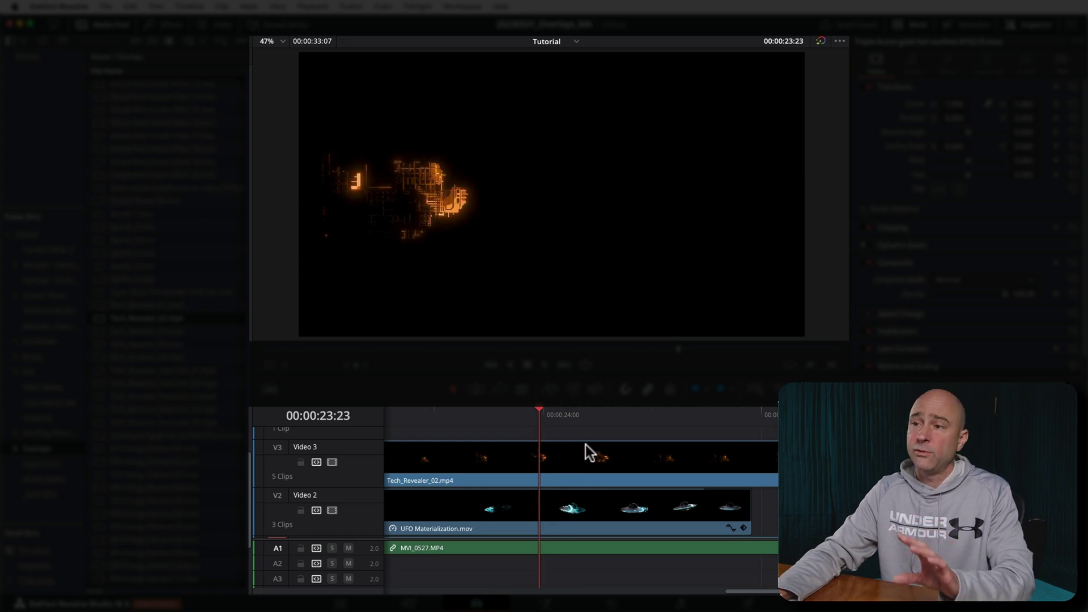
Try the Add composite mode on the Tech_Revealer_02.mp4 clip on Video 3 and play back the blend.
click(616, 457)
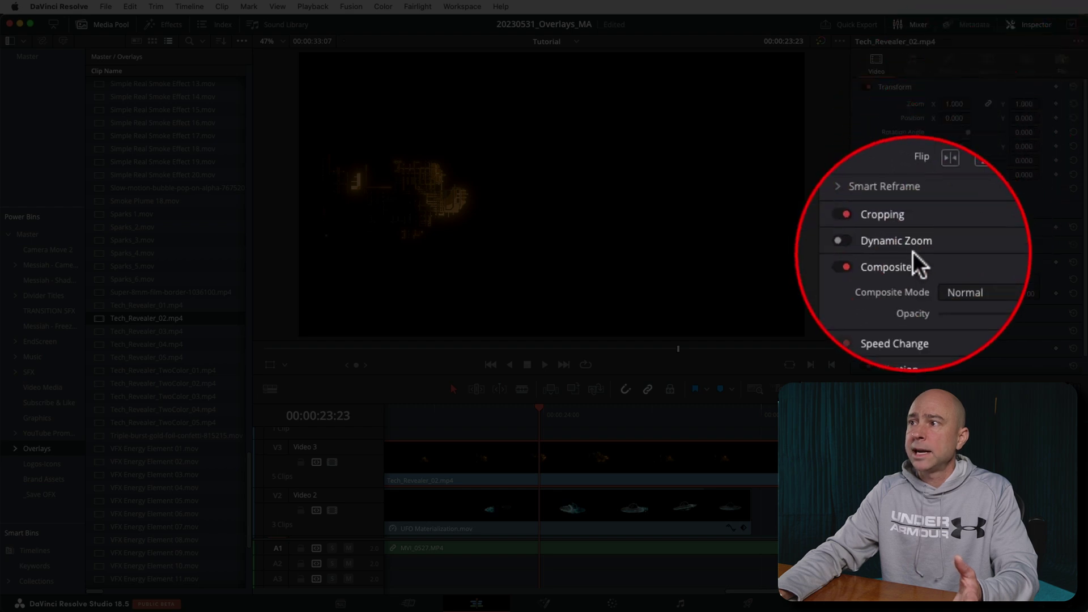
click(907, 264)
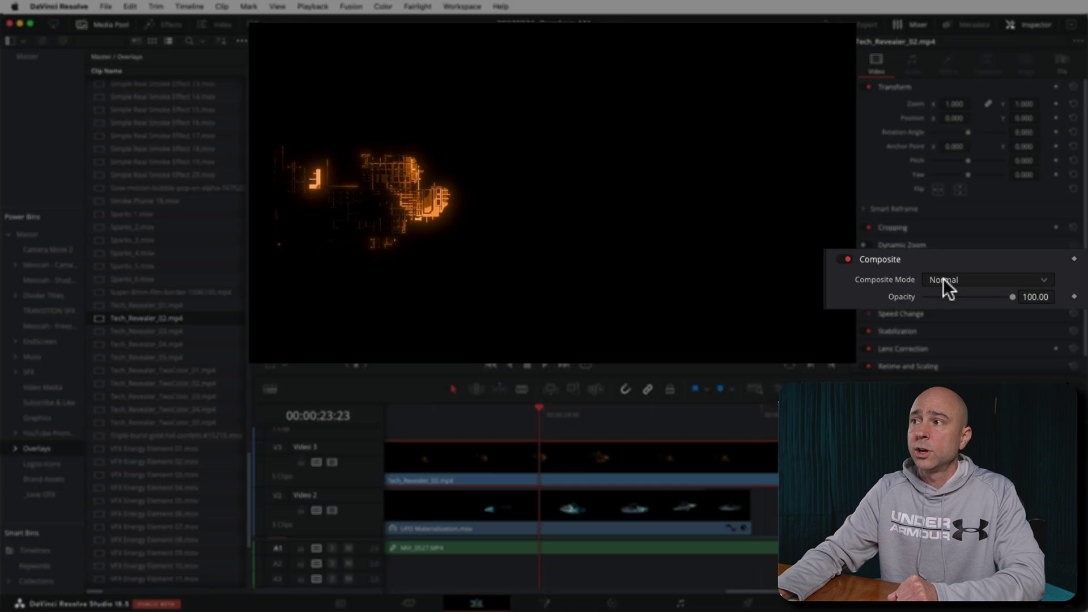
click(939, 281)
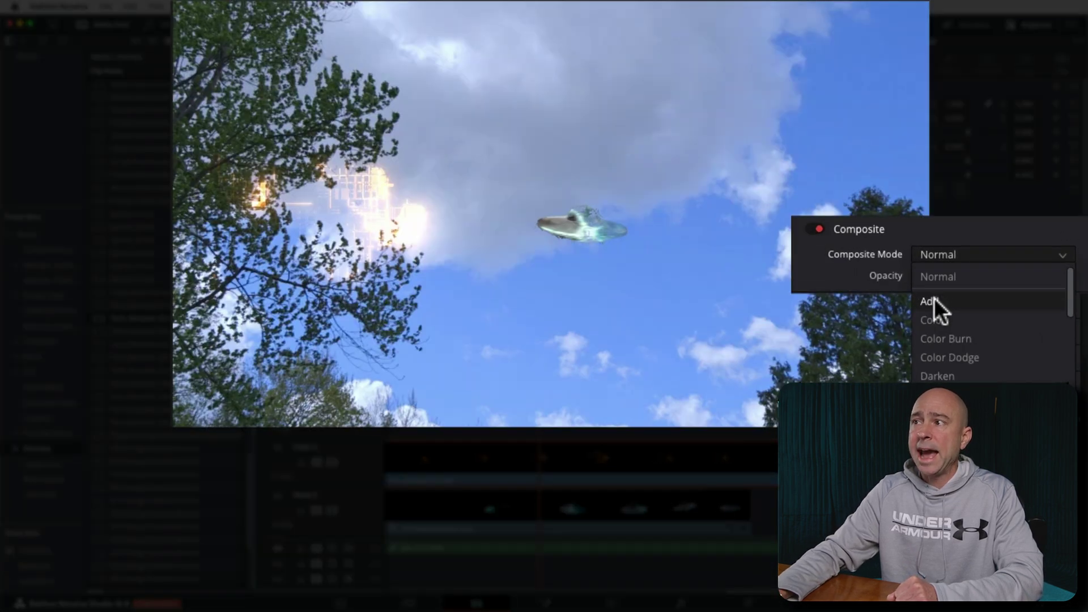
click(934, 299)
key(space)
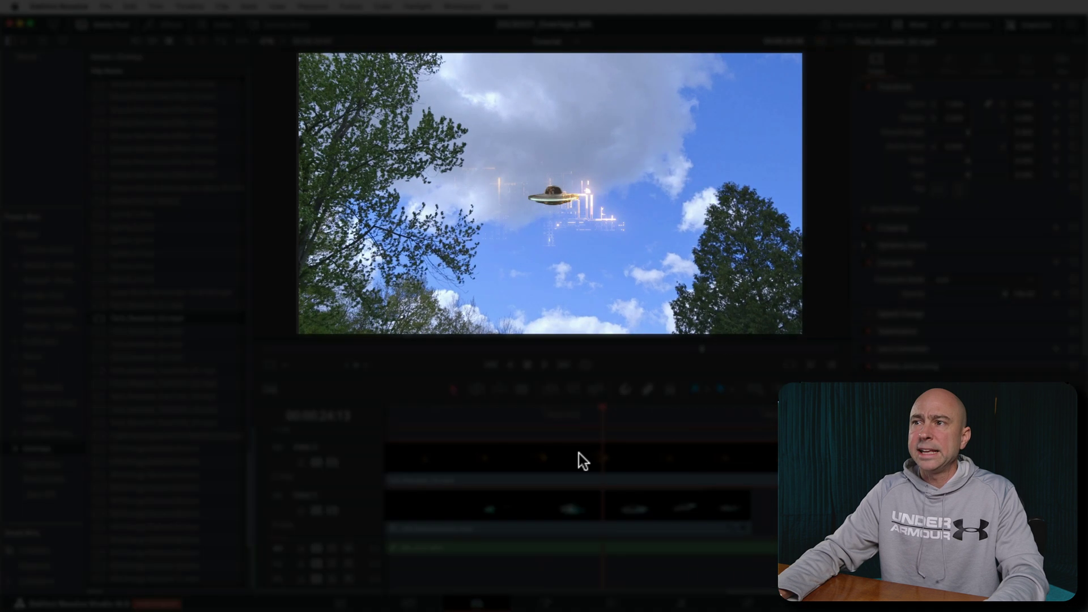
click(485, 455)
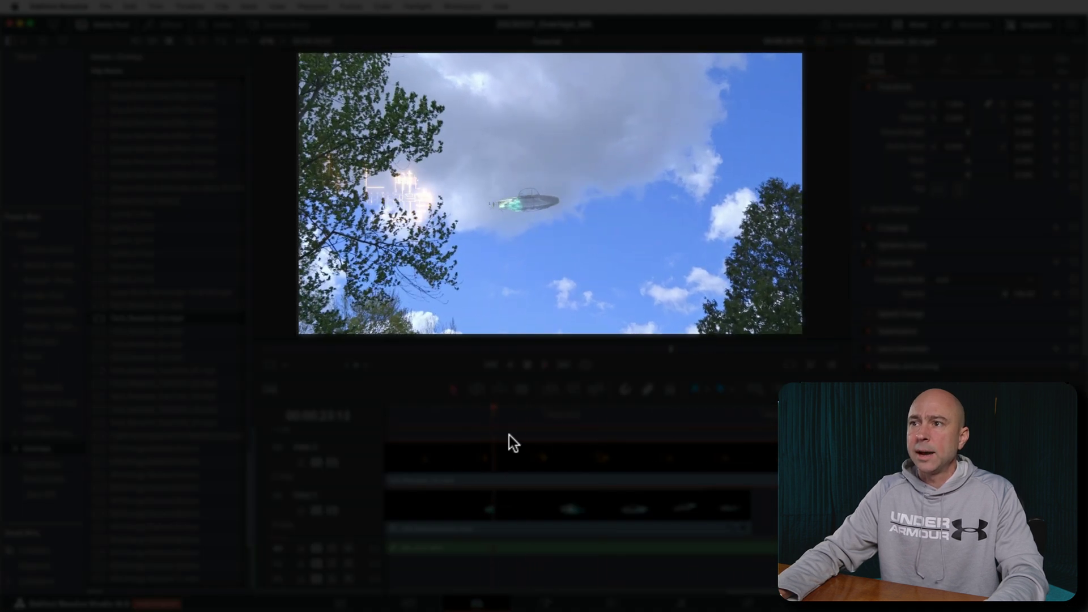
Try the Lighten composite mode on the Tech_Revealer_02.mp4 clip and play it back from about 00:00:23:03.
click(963, 280)
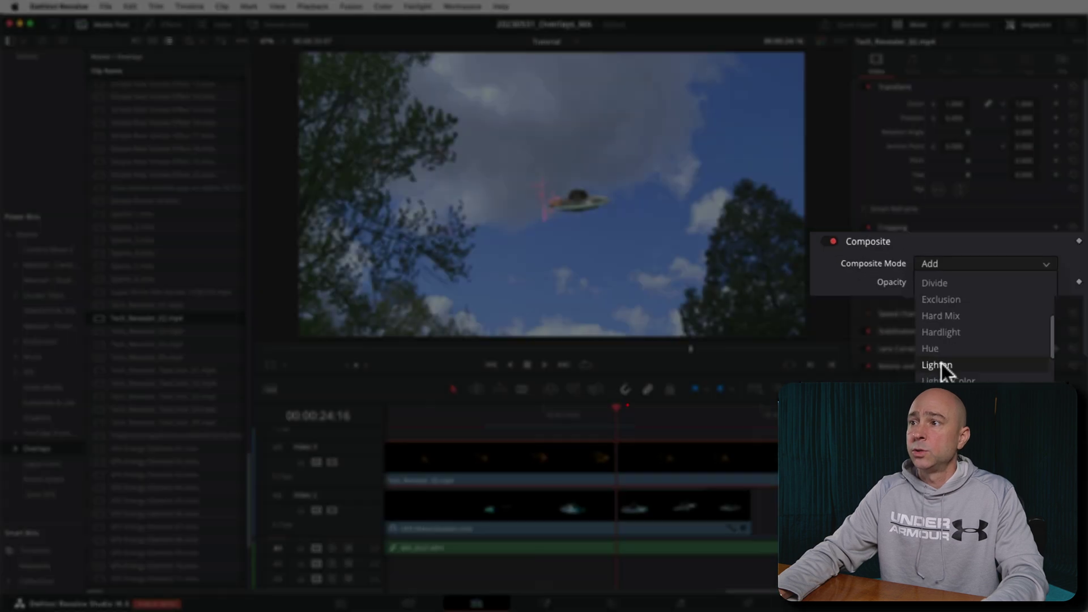
click(942, 370)
click(448, 416)
key(space)
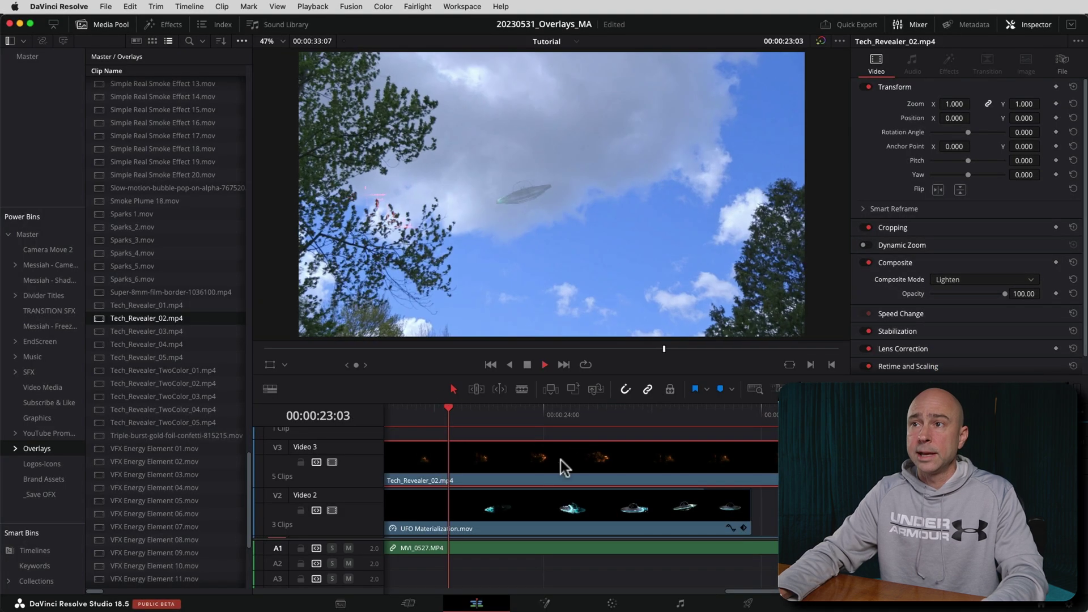
key(space)
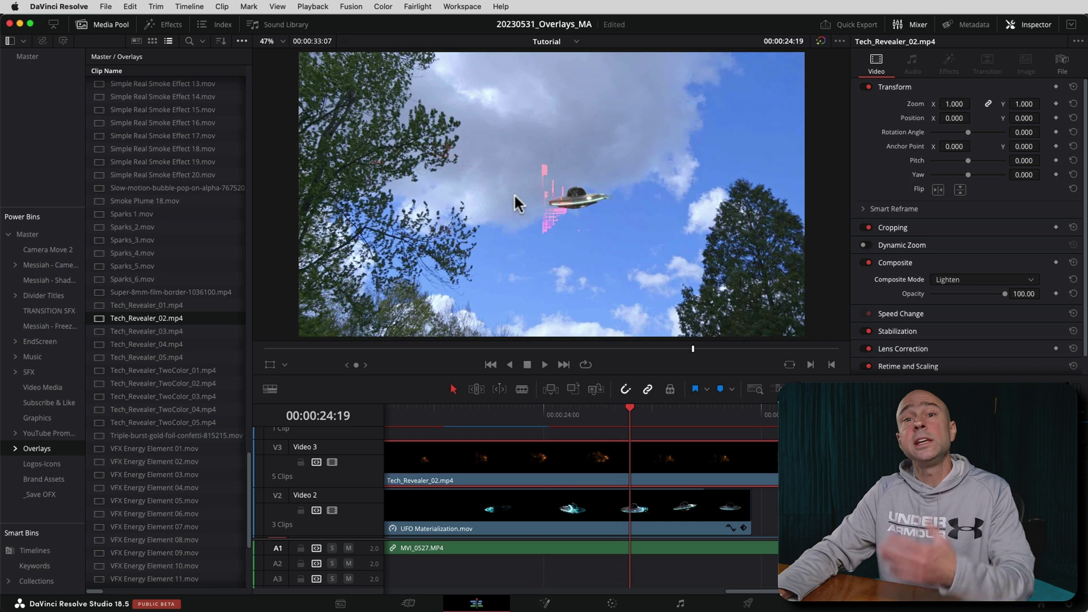
Set the Tech_Revealer_02.mp4 clip's composite mode to Screen and play the timeline to review the blend.
click(960, 281)
click(943, 332)
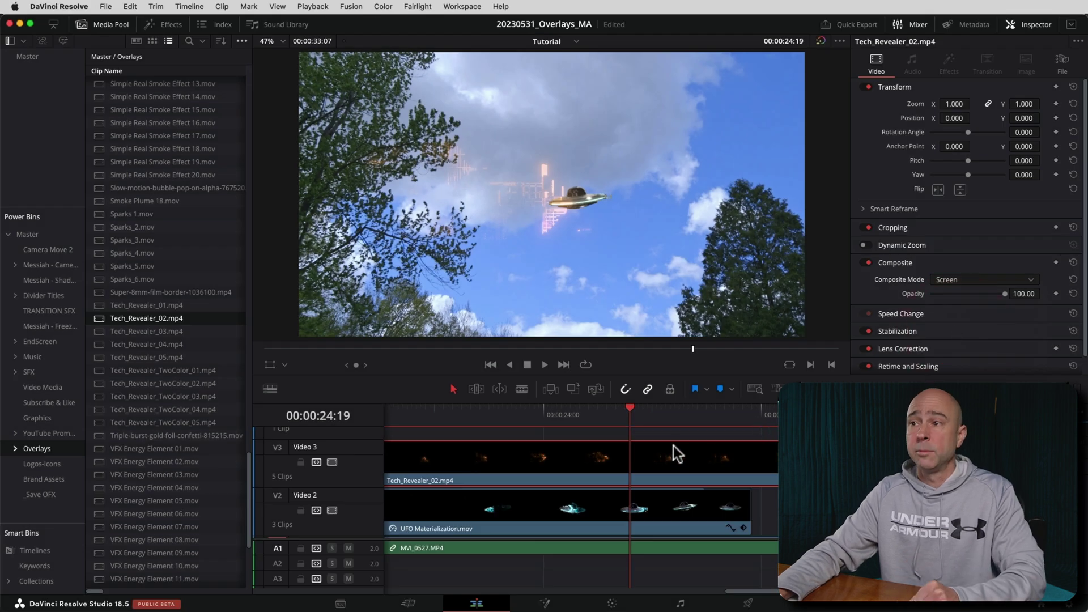
drag(563, 421, 691, 442)
key(space)
scroll(636, 504, down, 1)
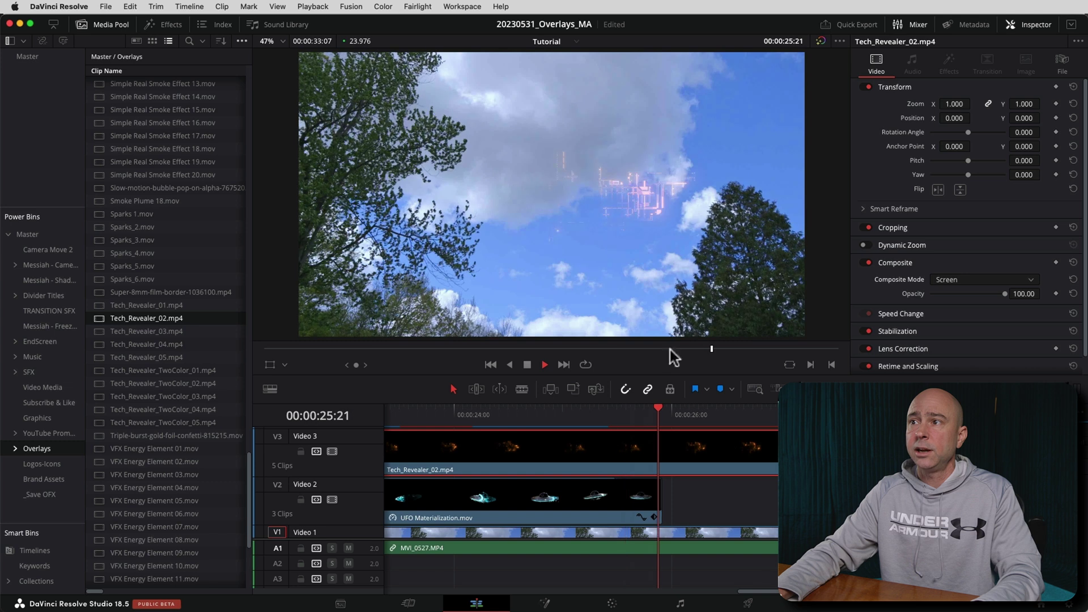
key(space)
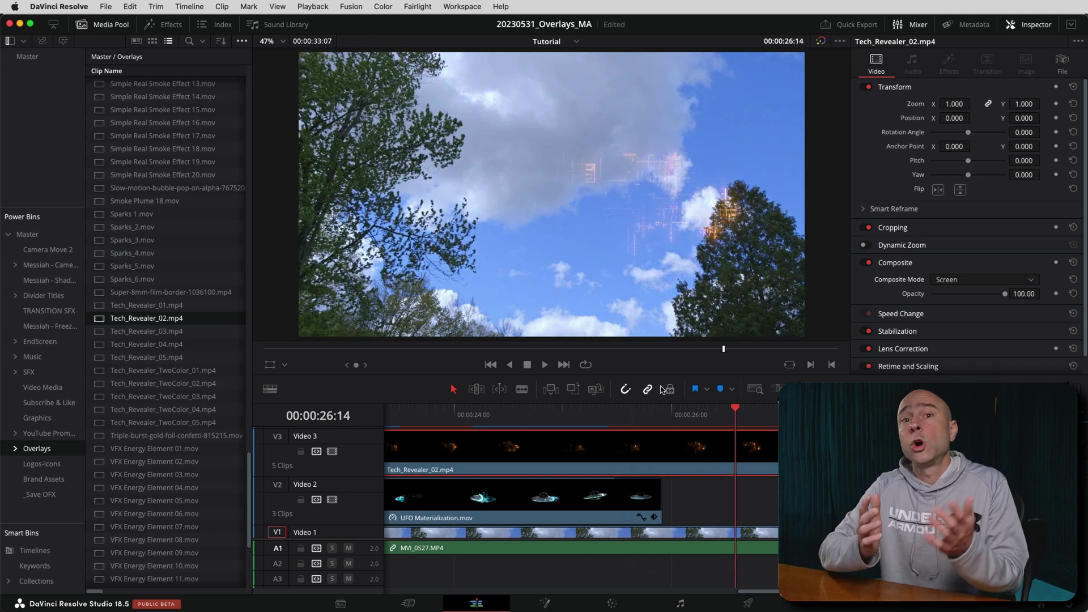